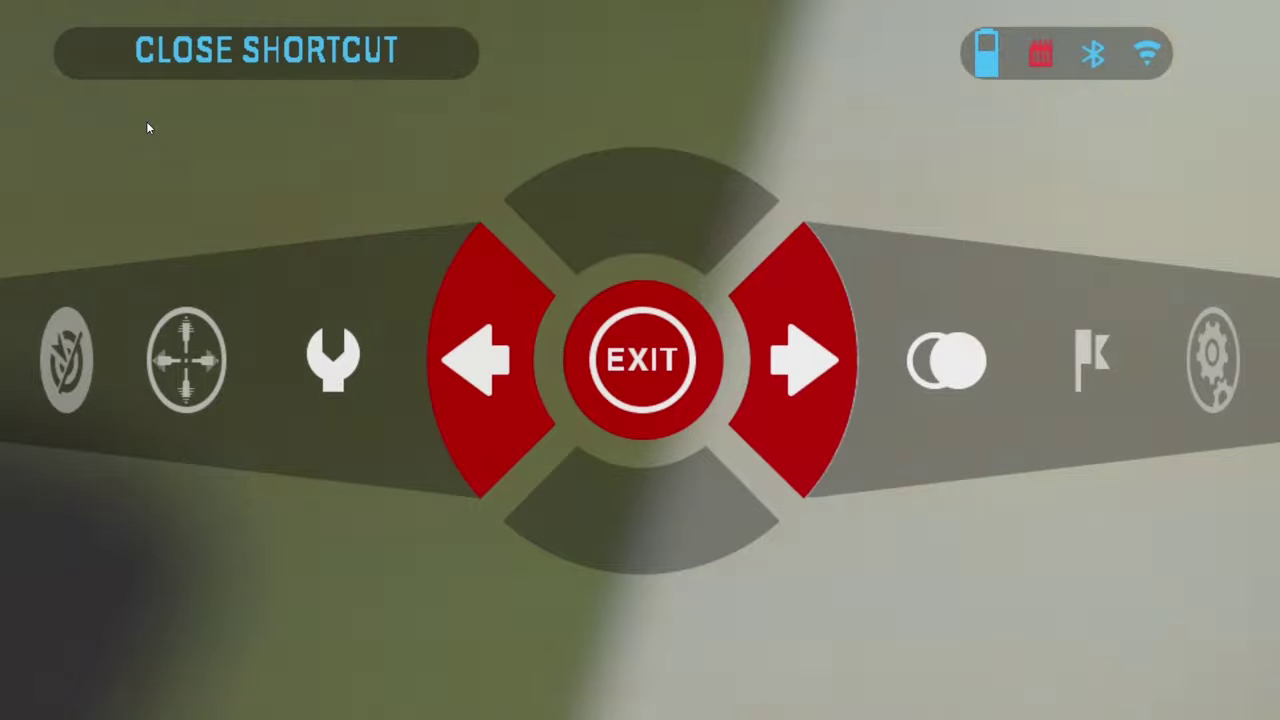
Step: In System Settings, move to the Photo/Video list and down toward the SD card options
key("Left")
key("Return")
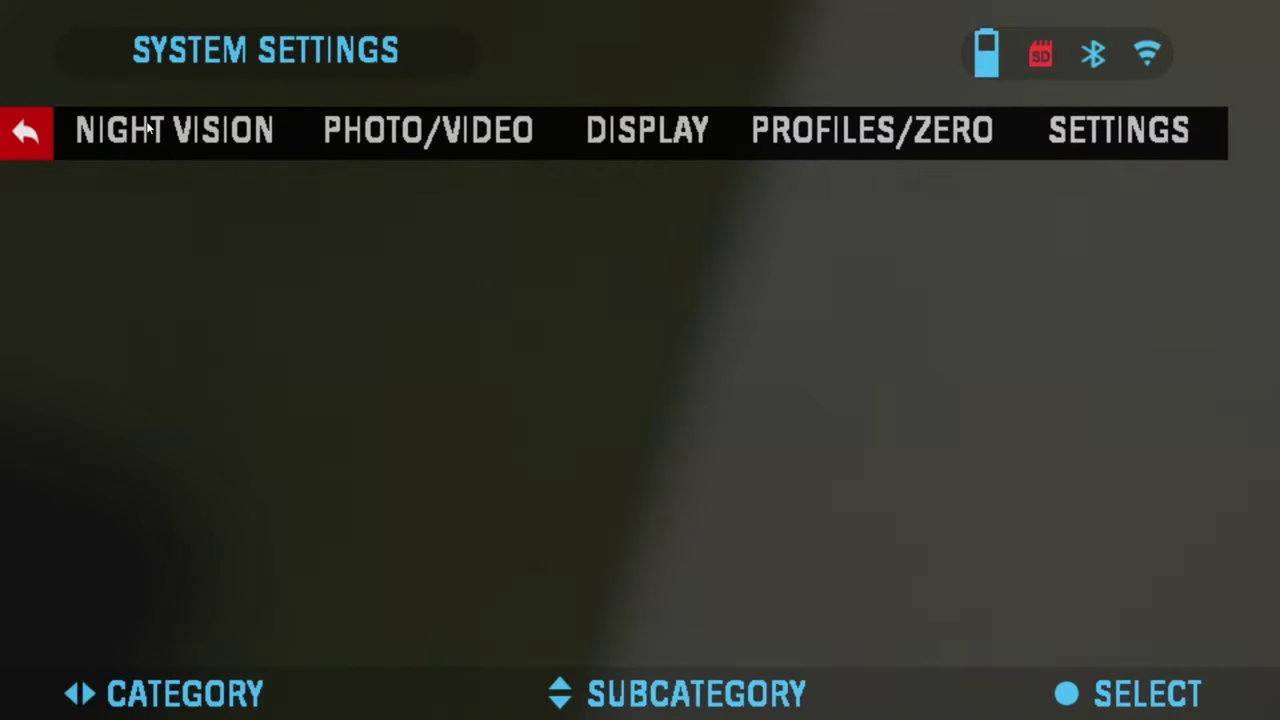
key("Right")
key("Right")
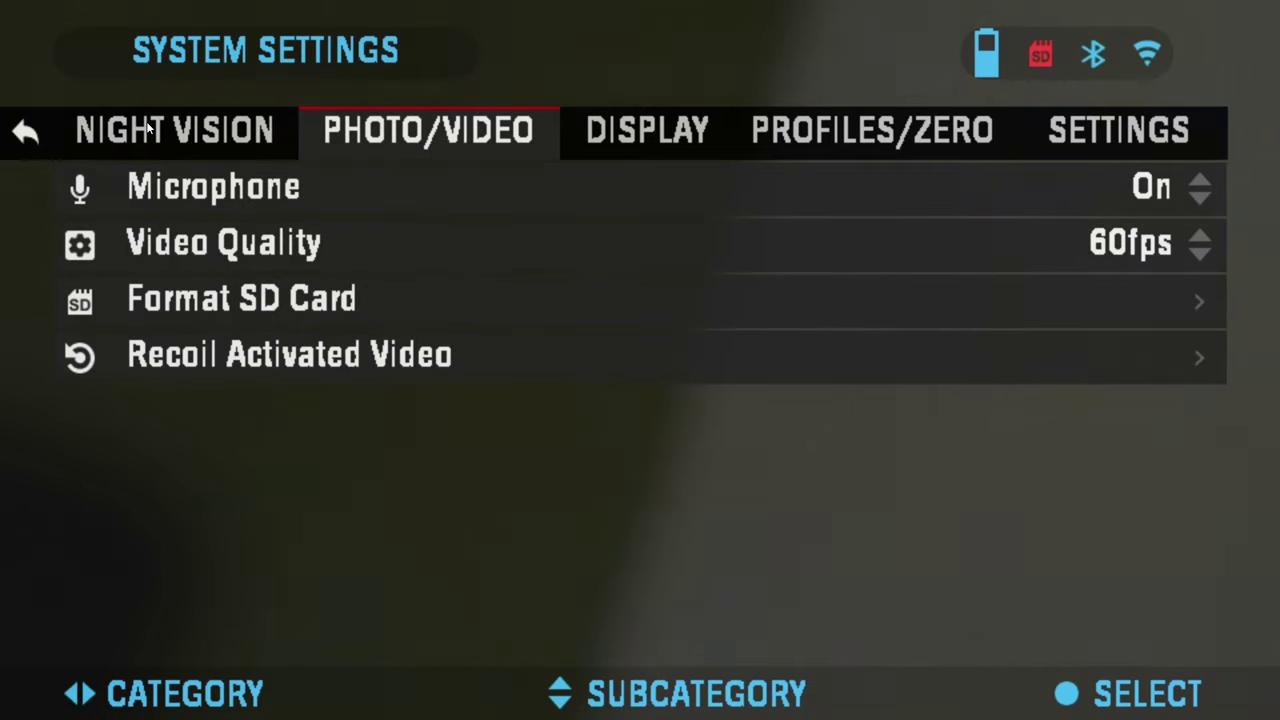
key("Down")
key("Down")
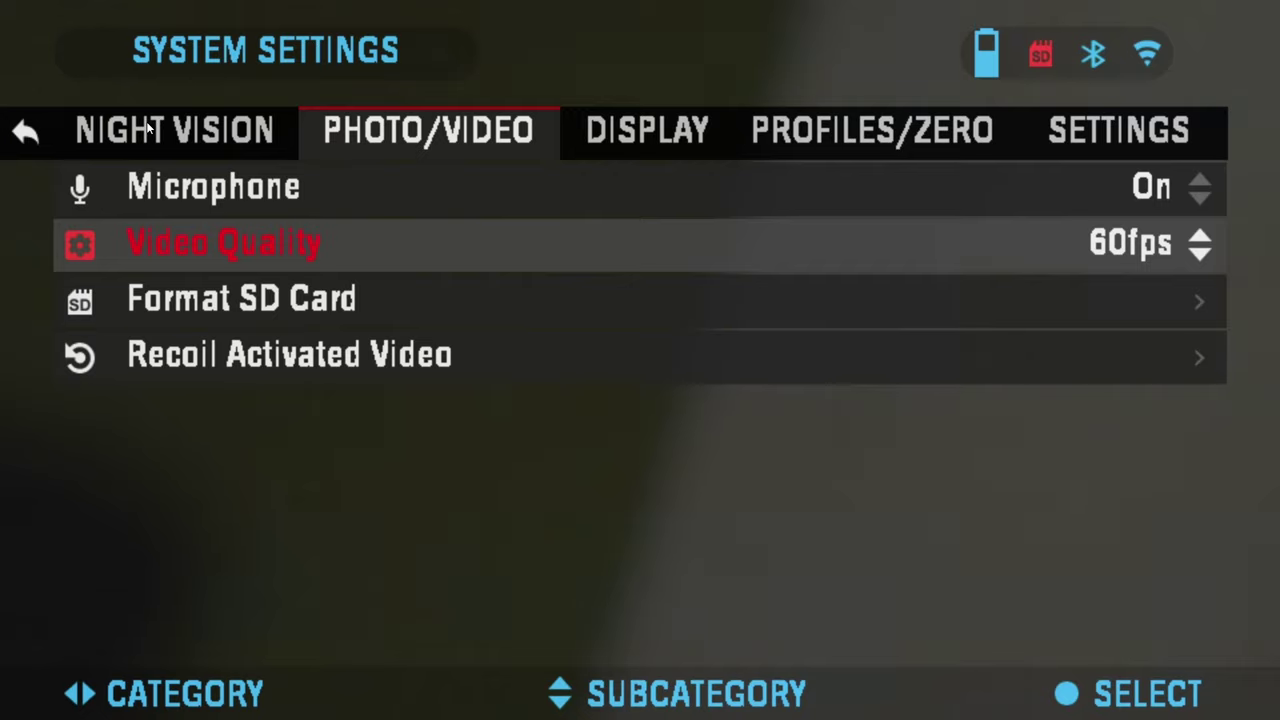
key("Down")
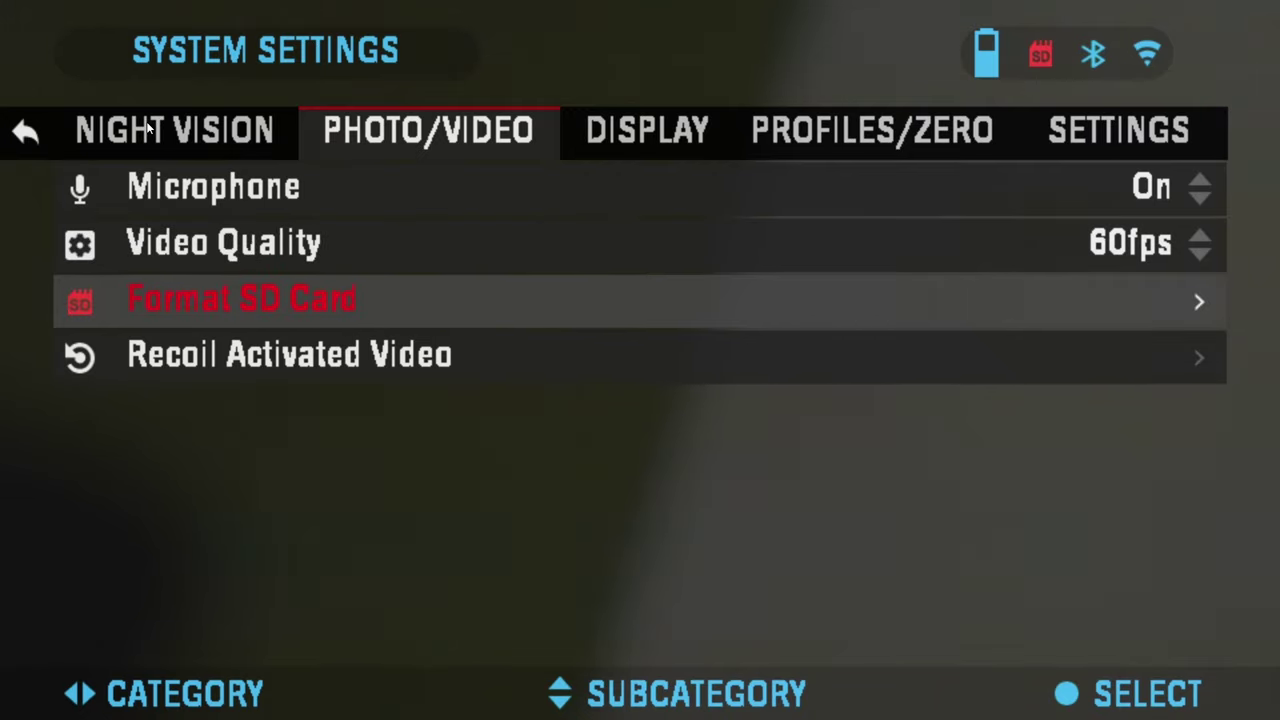
Step: Format the SD card, answering YES to both prompts and dismissing the success message
key("Return")
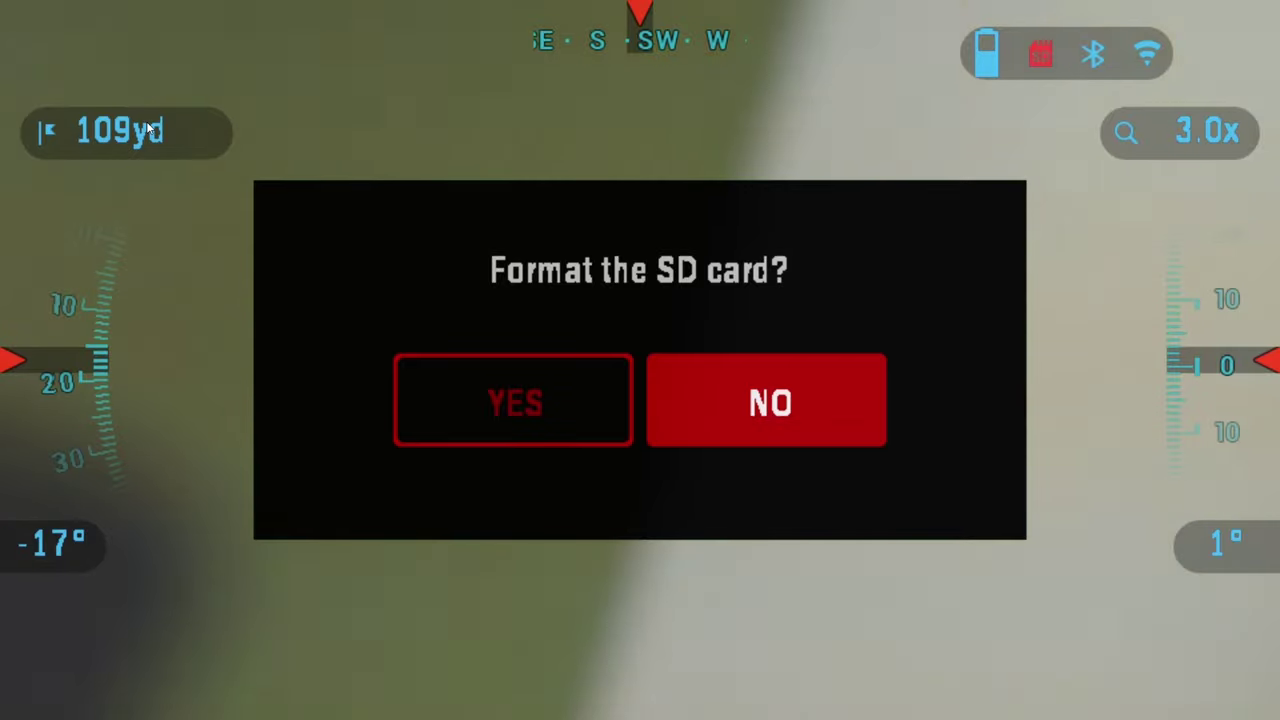
key("Left")
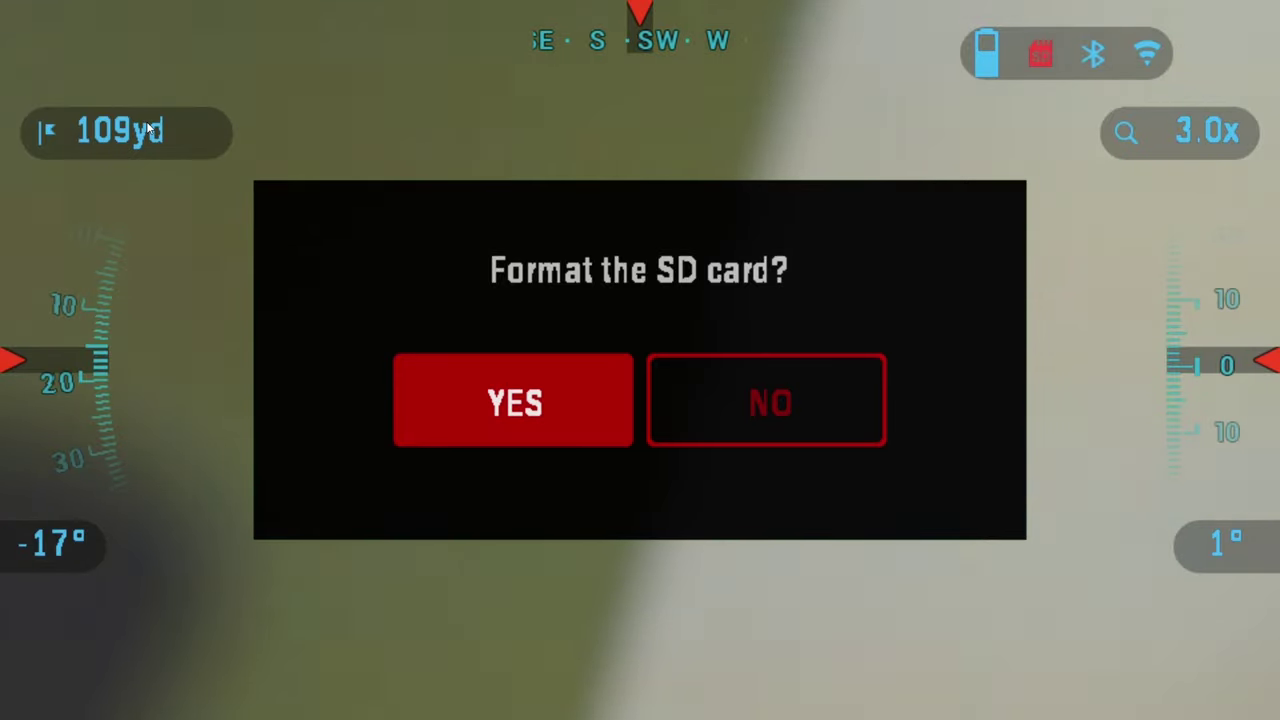
key("Return")
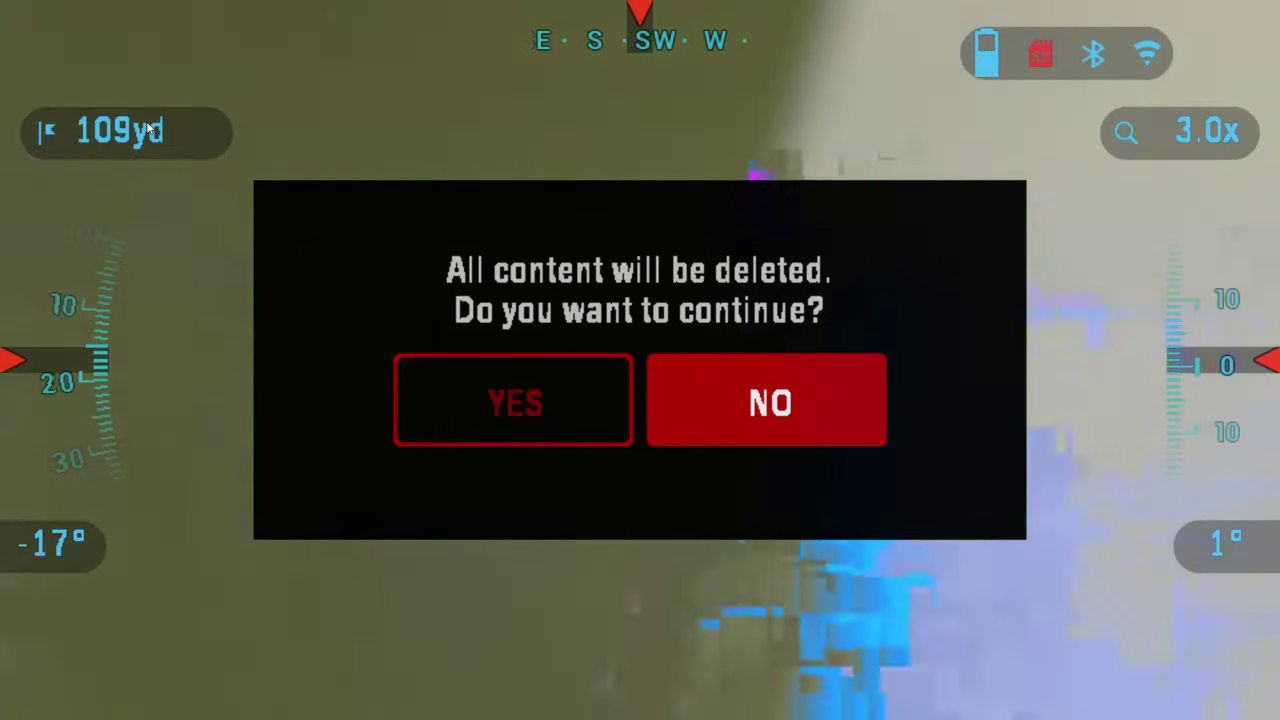
key("Left")
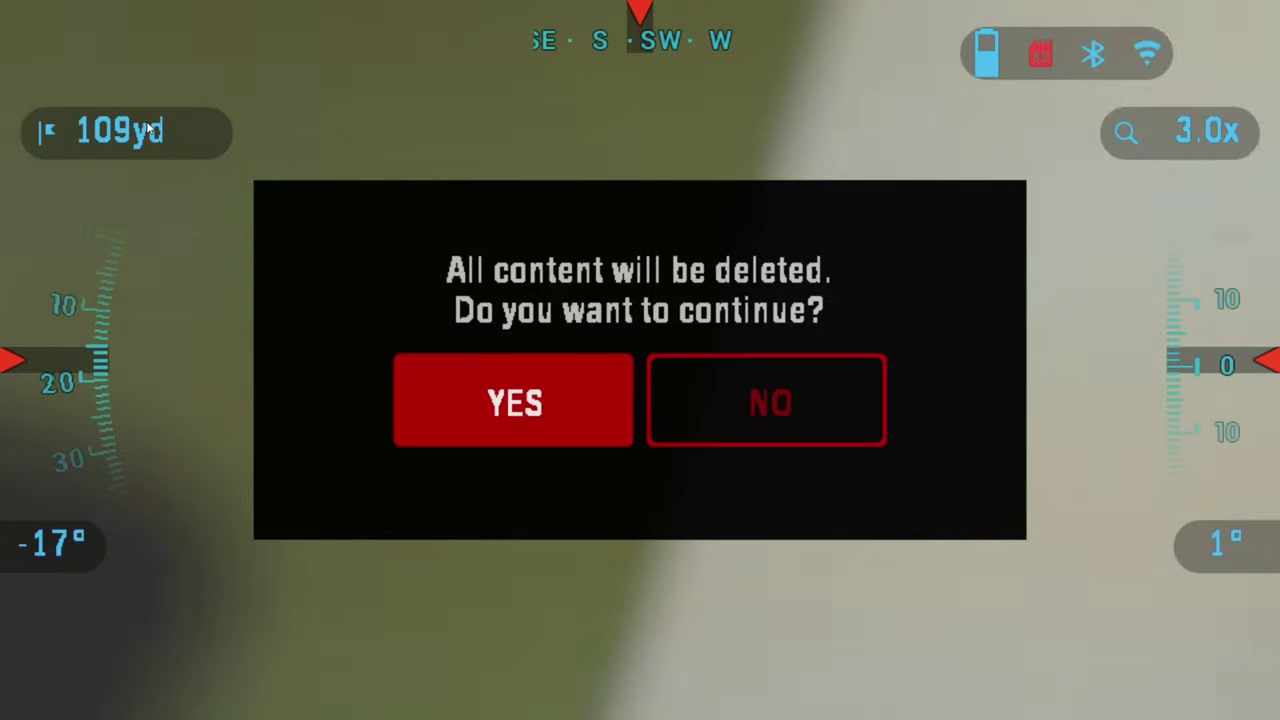
key("Return")
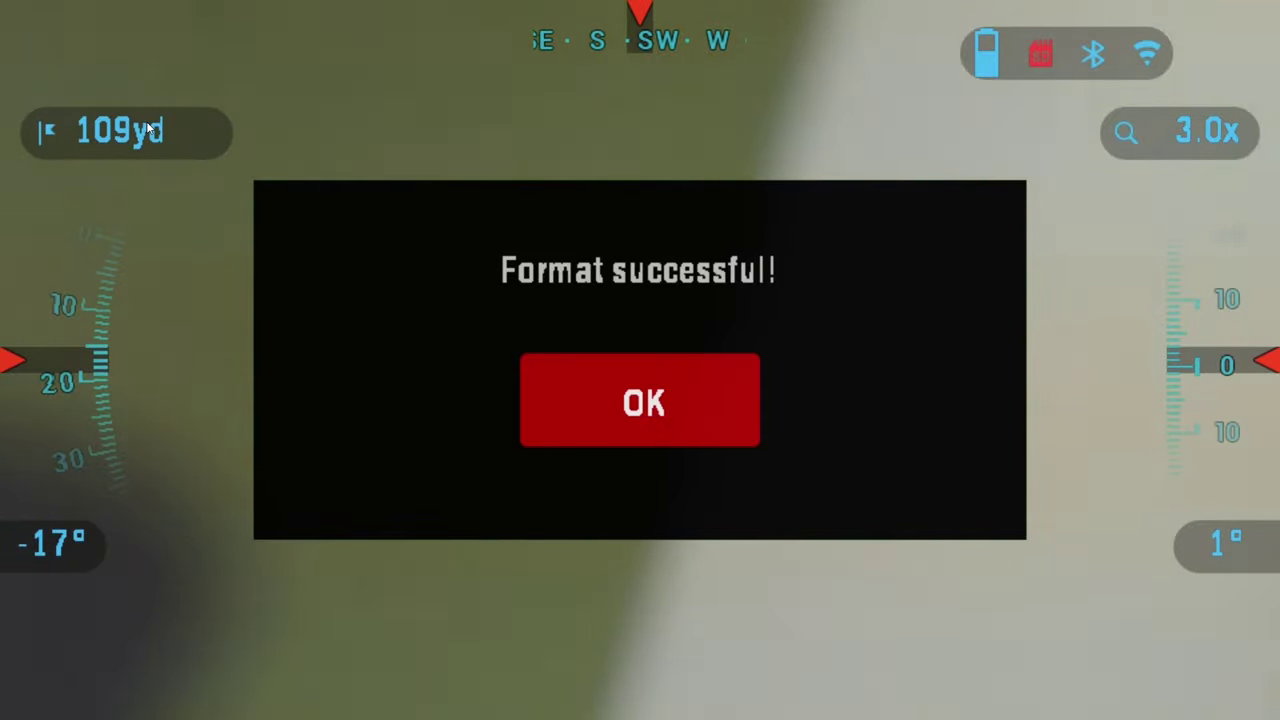
key("Return")
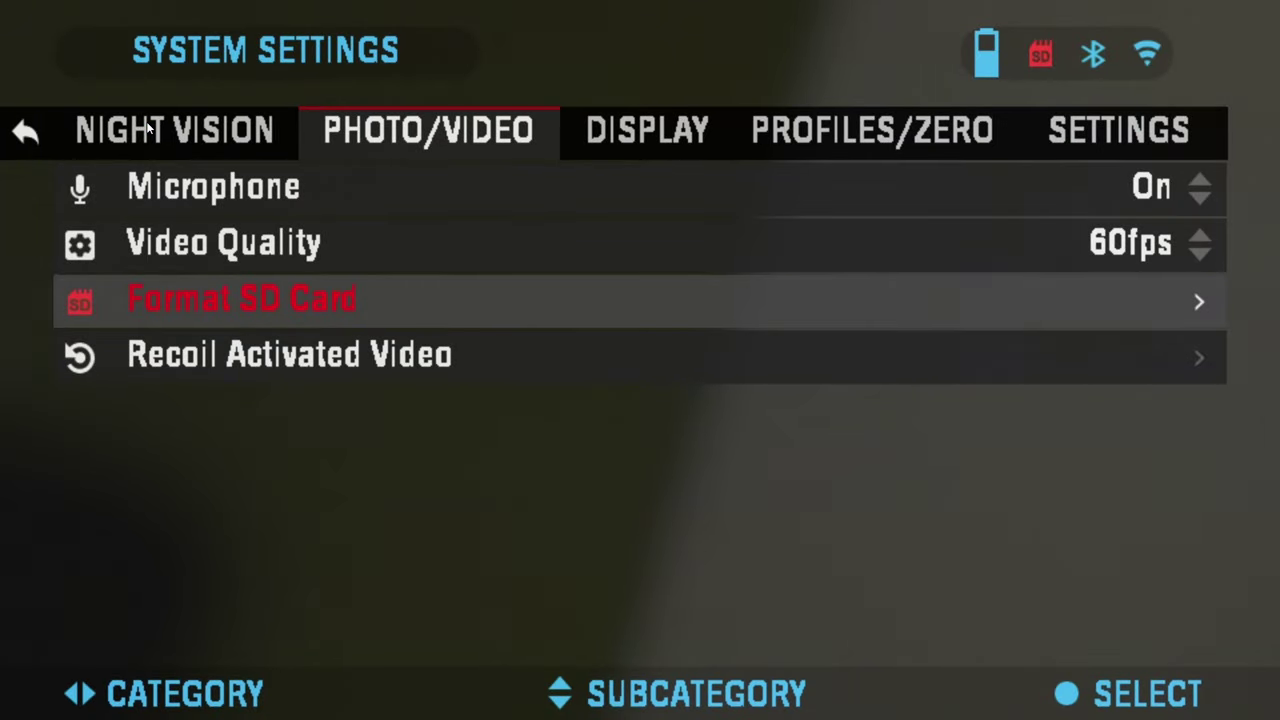
Step: Exit System Settings back to the live scope view
key("Left")
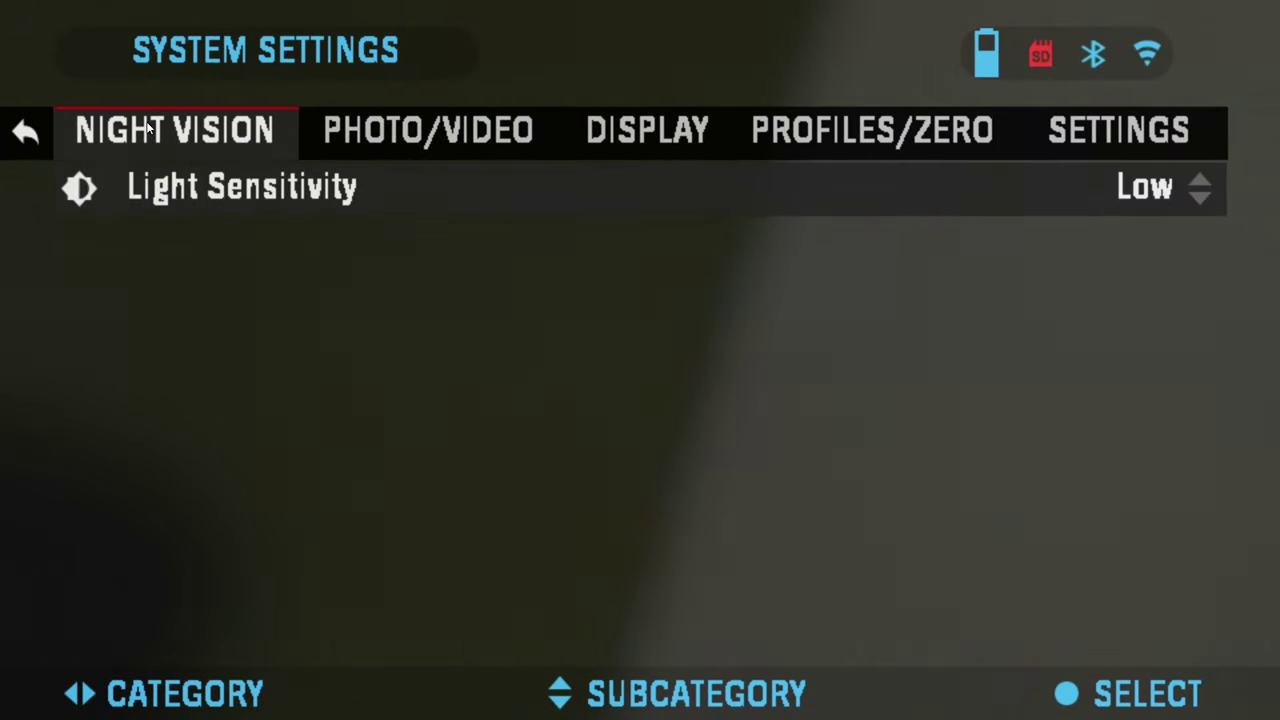
key("Left")
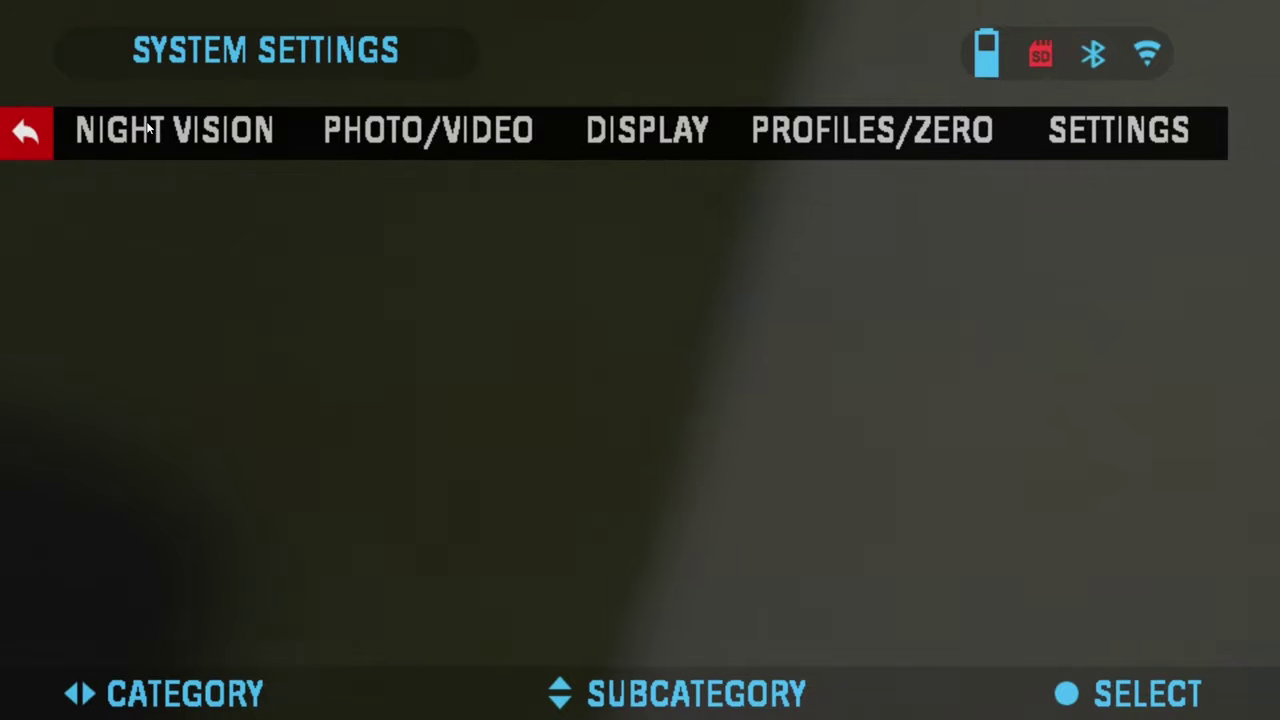
key("Return")
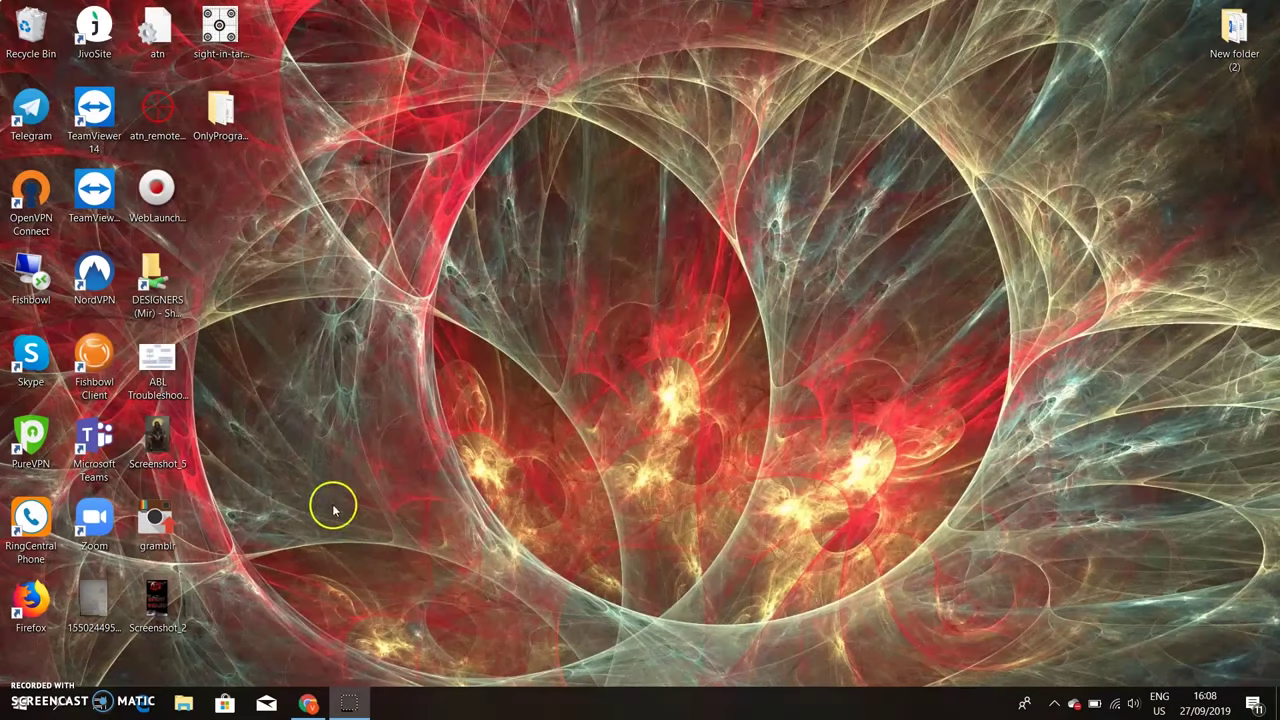
Step: Launch Chrome, go to atncorp.com and open its FIRMWARE page
left_click(308, 704)
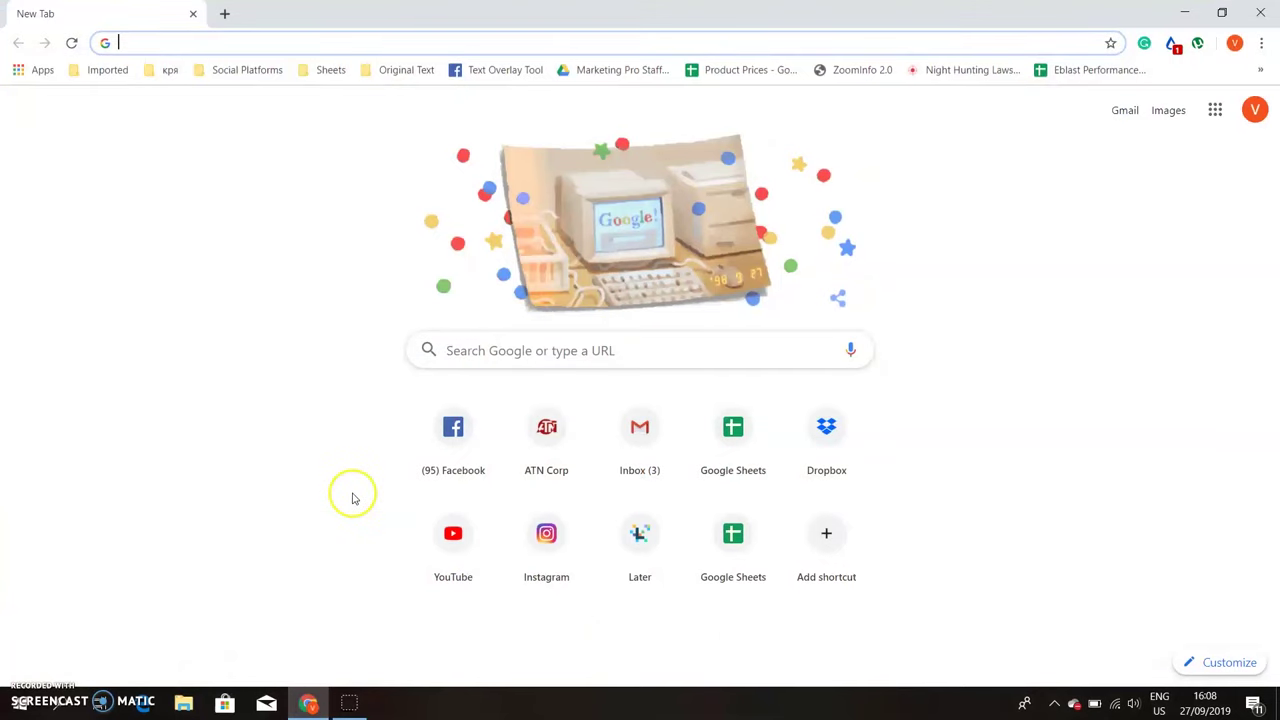
left_click(267, 42)
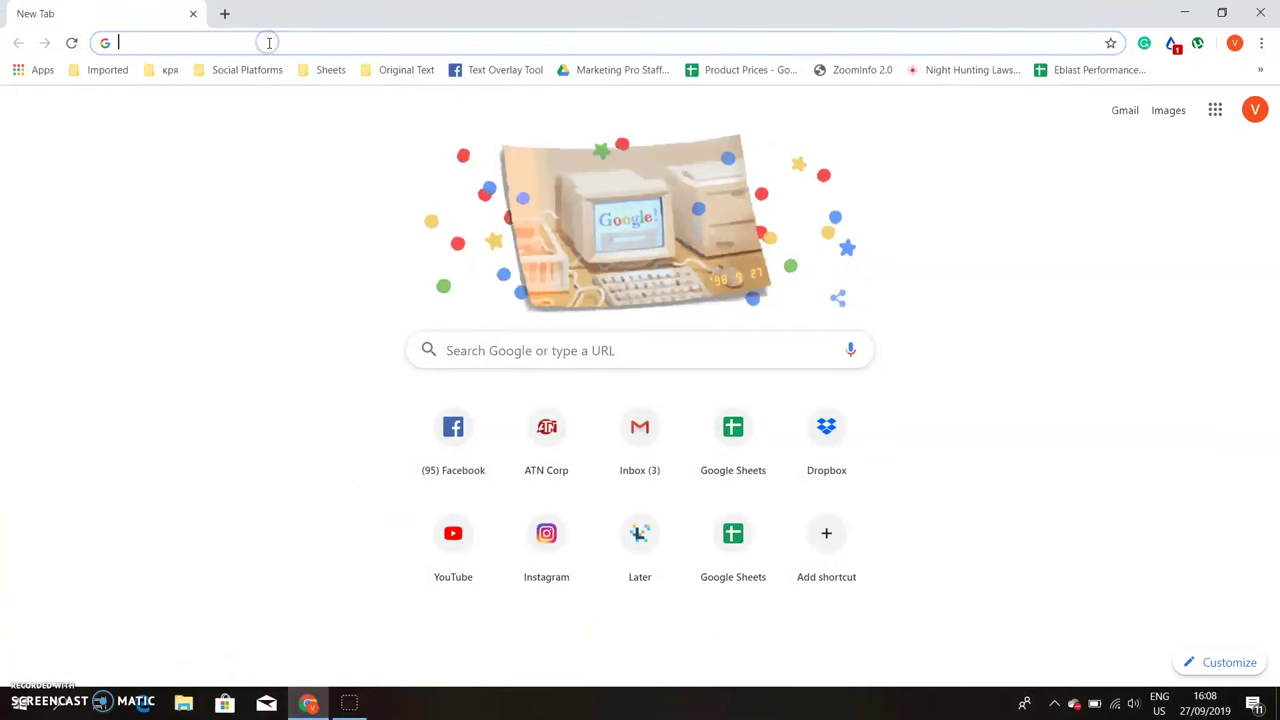
type("atnco")
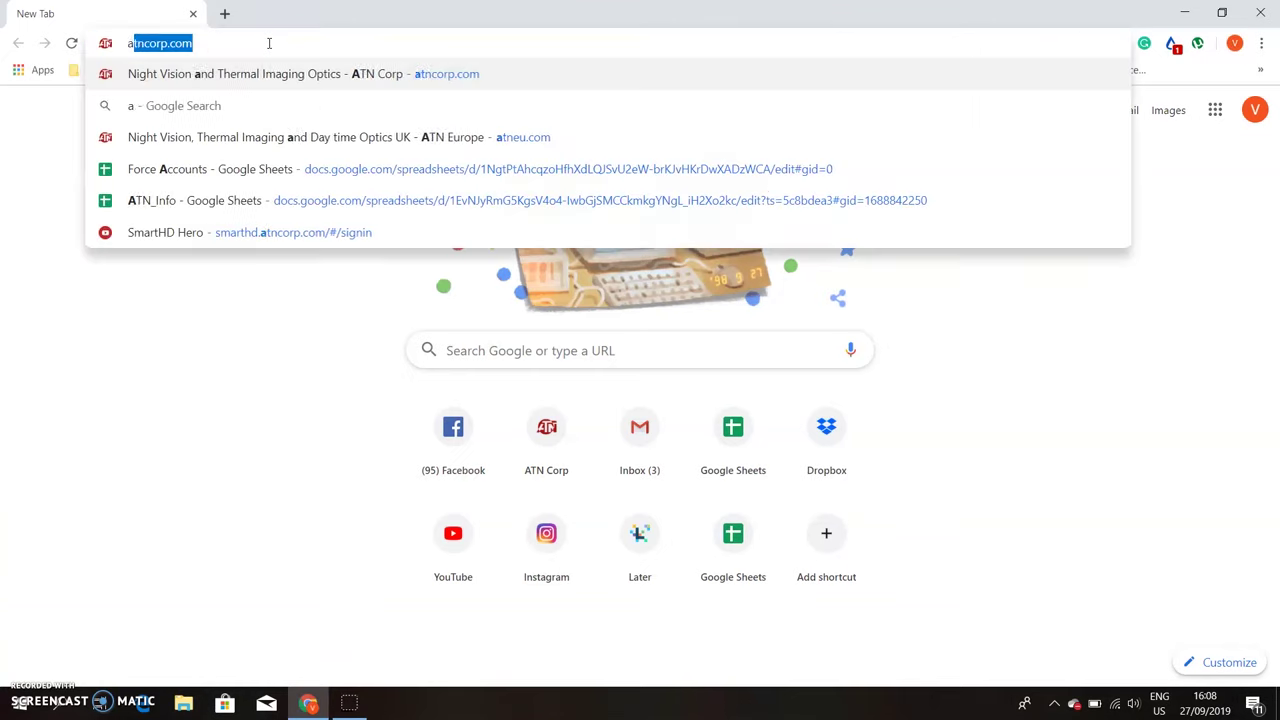
type("rp.com")
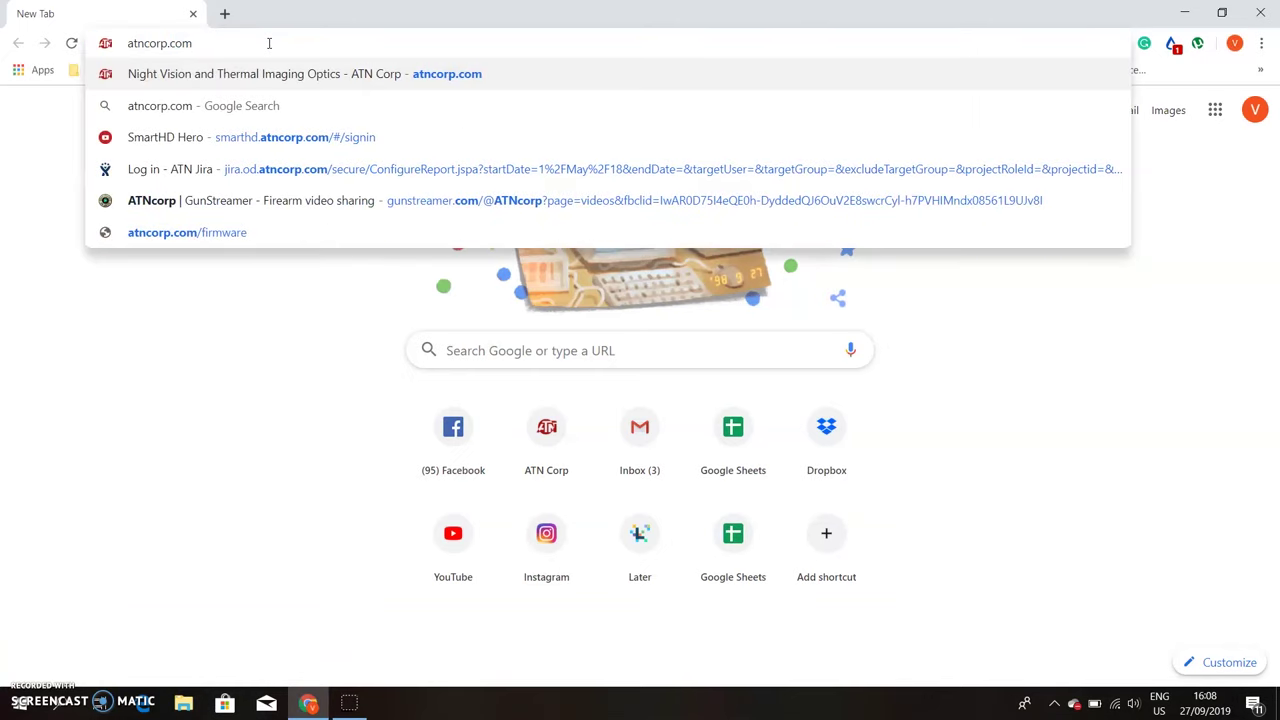
key("Return")
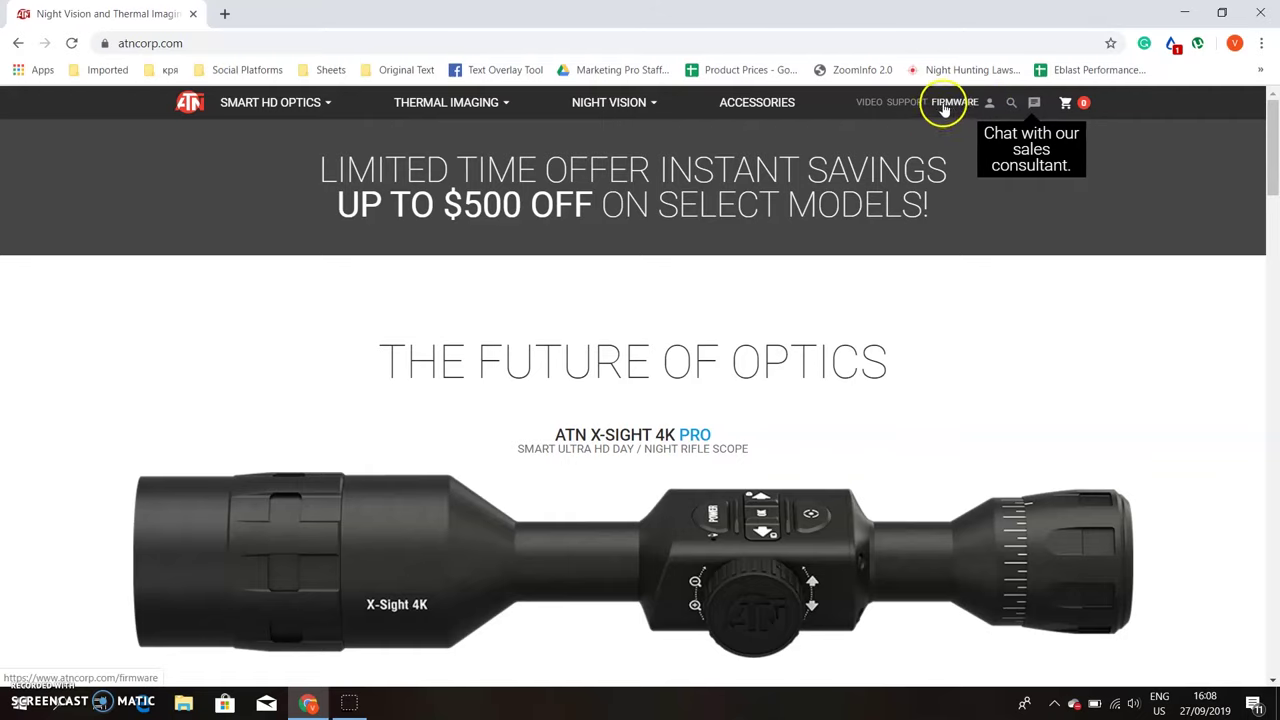
left_click(948, 104)
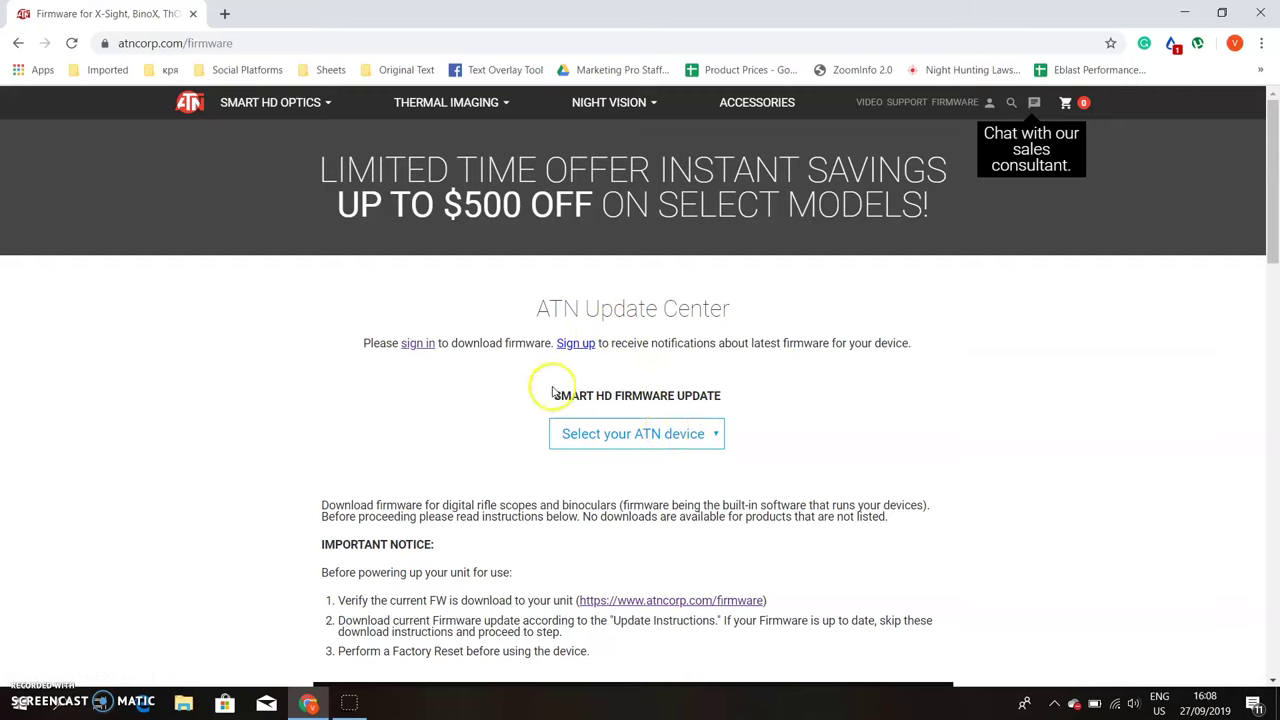
Step: Select X-Sight 4K (3.1.06.386) as the device and download xsight4k_3_1_06_386.bin
left_click(692, 437)
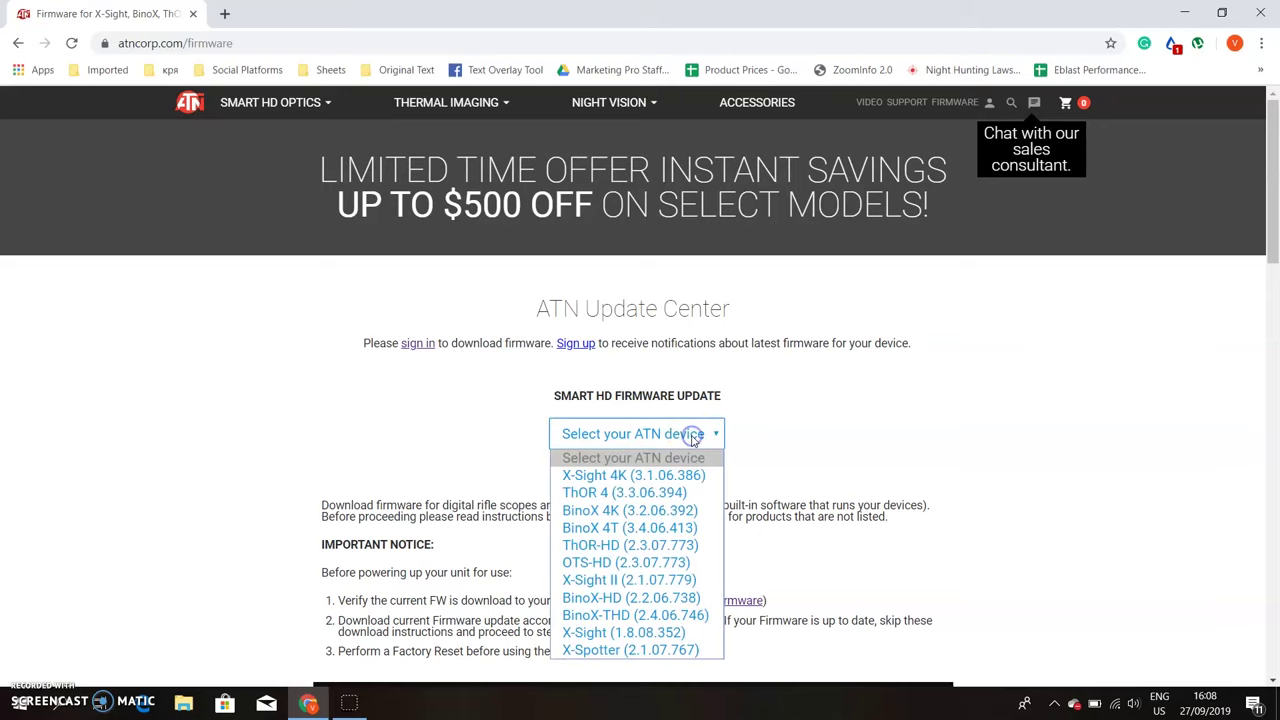
left_click(608, 476)
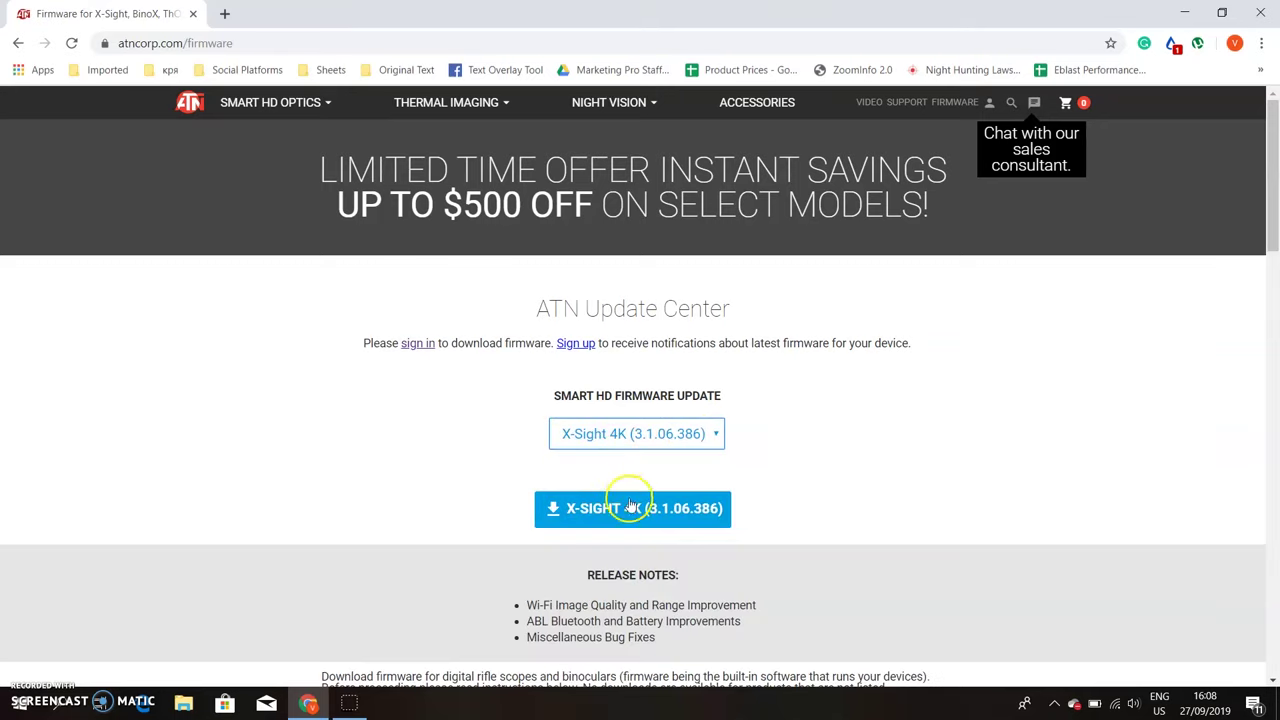
left_click(590, 512)
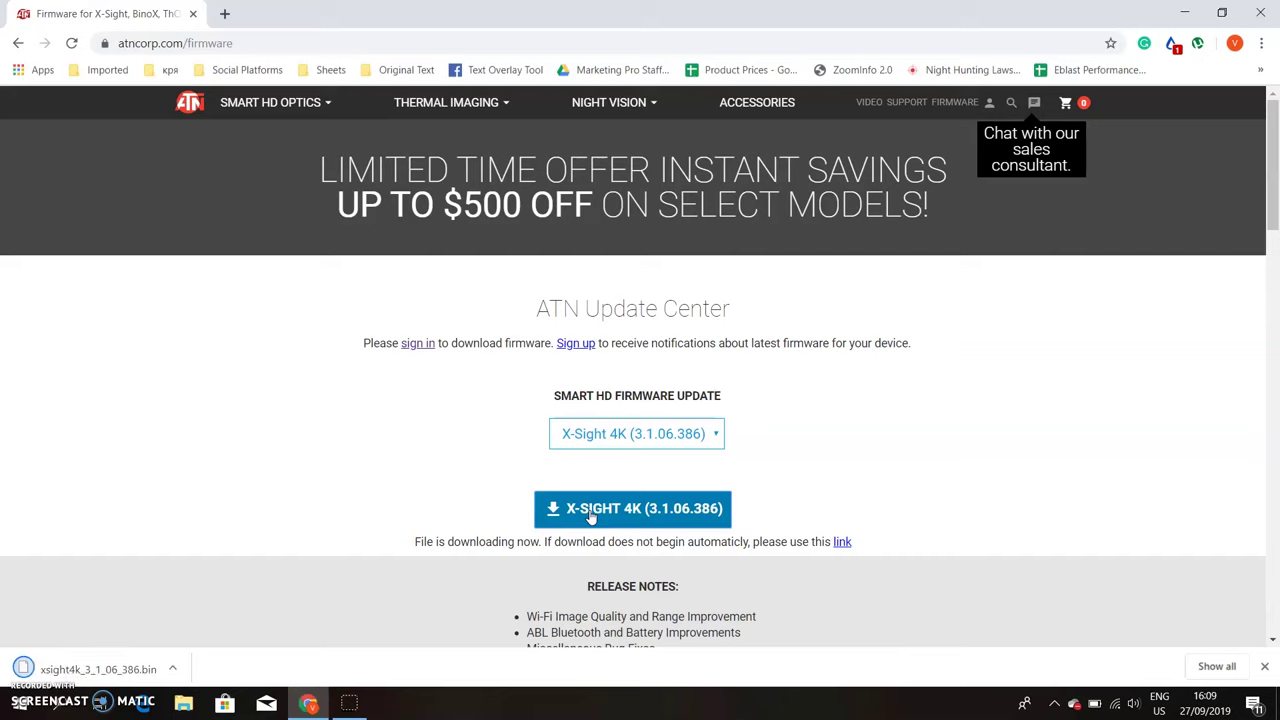
Step: Show the downloaded firmware in a maximized Downloads folder and select xsight4k_3_1_06_386.bin
right_click(76, 670)
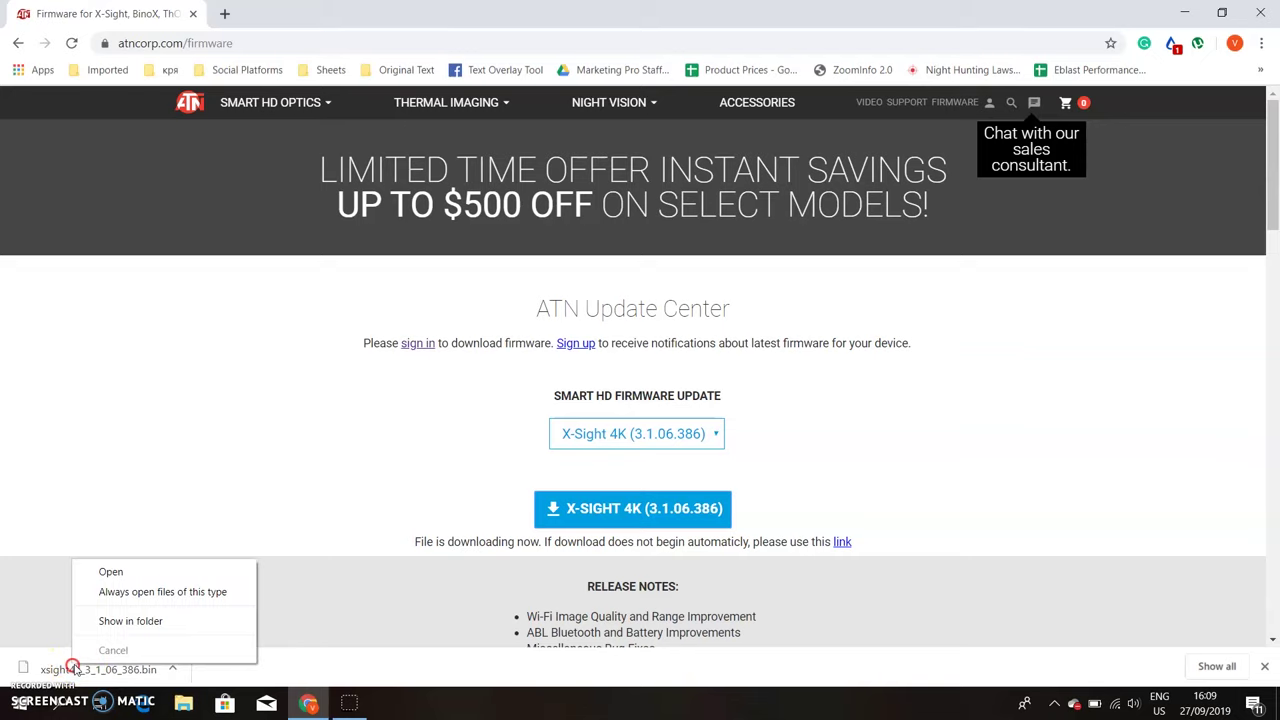
left_click(125, 621)
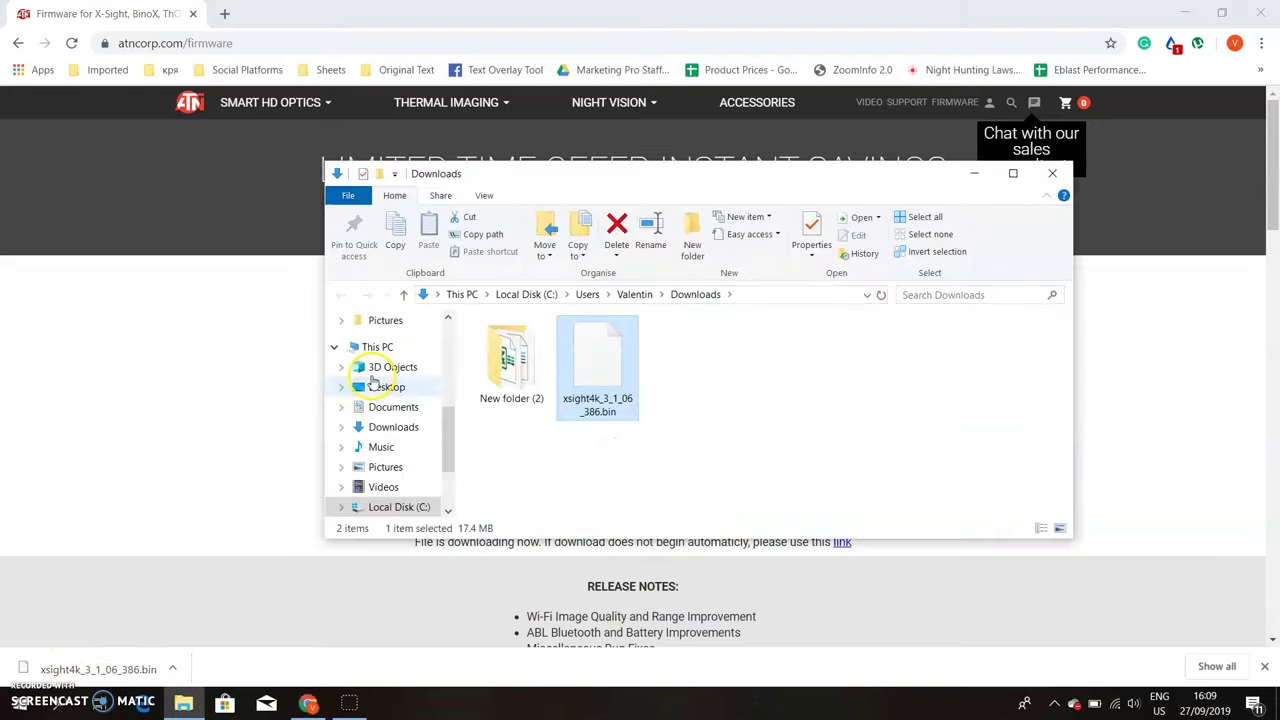
left_click(1012, 173)
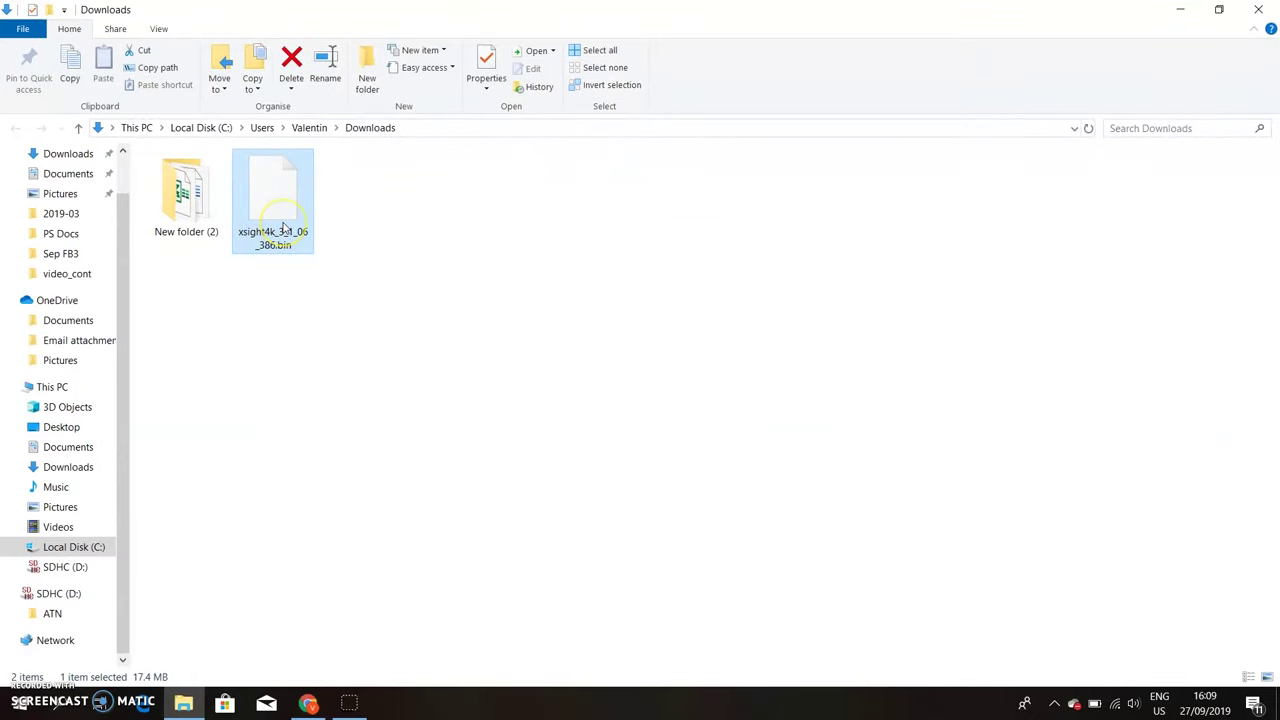
left_click(297, 295)
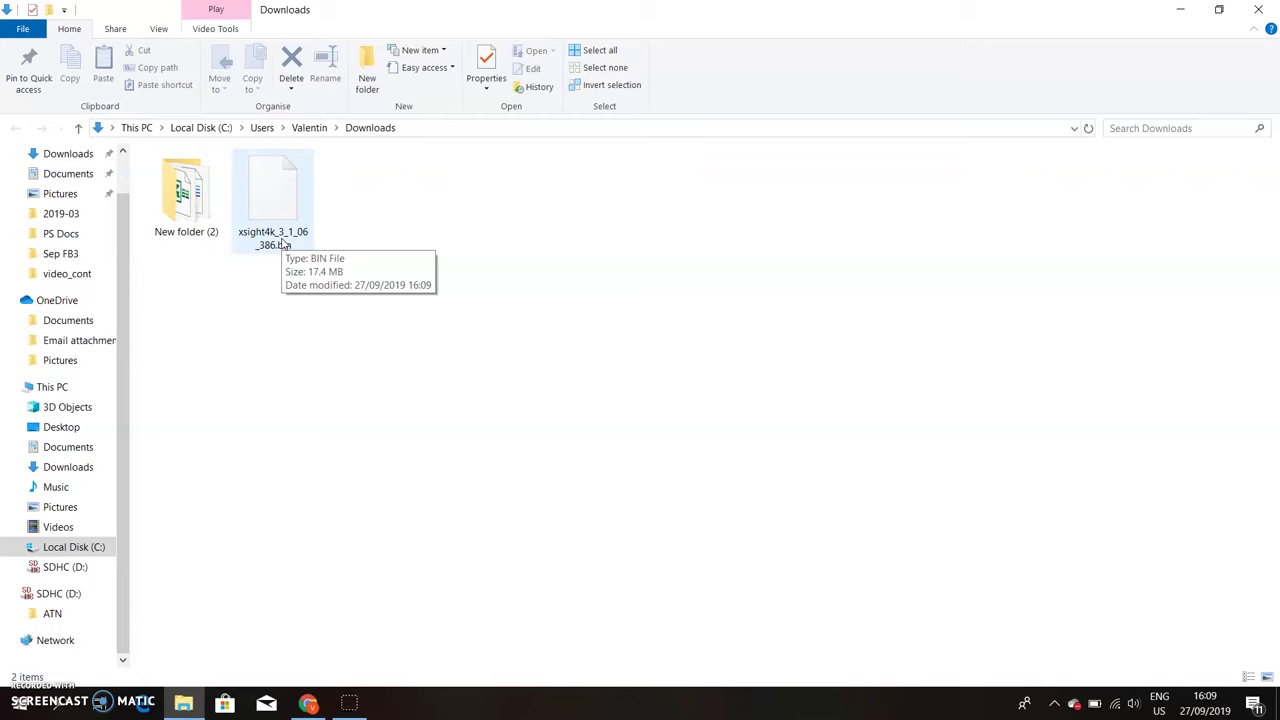
left_click(269, 210)
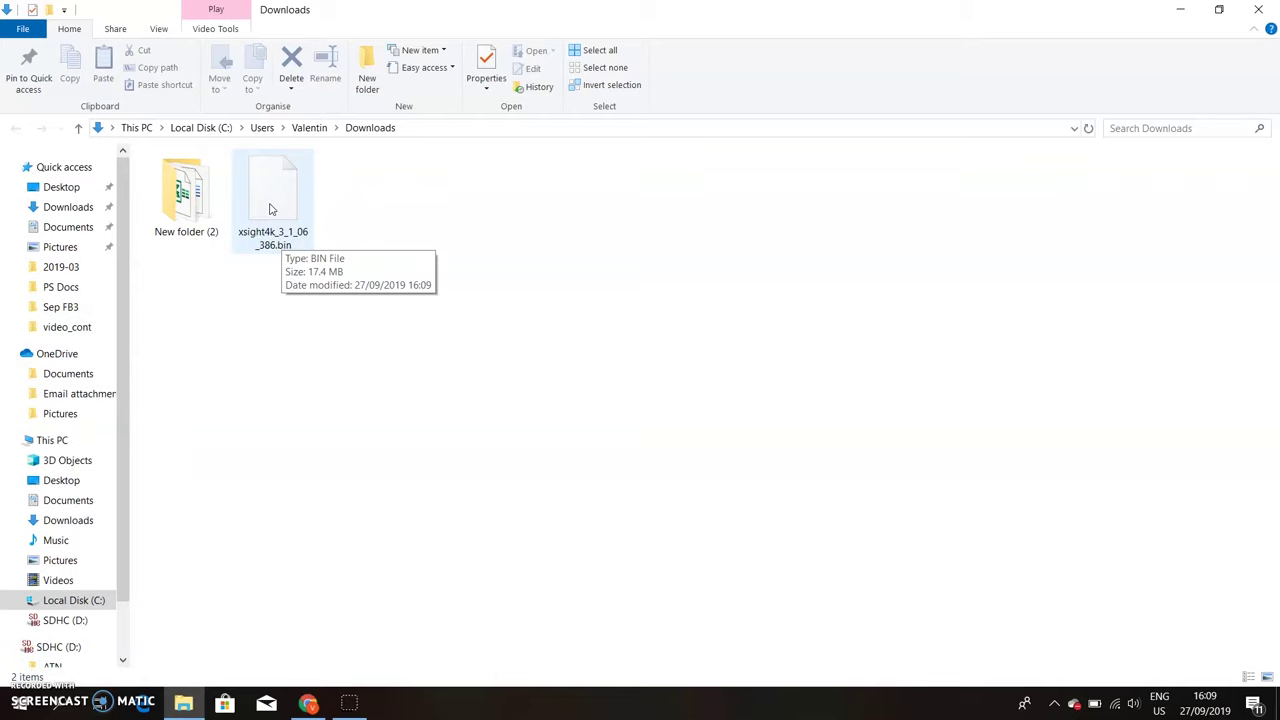
Step: Copy xsight4k_3_1_06_386.bin and paste it into the root of the SDHC (D:) card
right_click(269, 208)
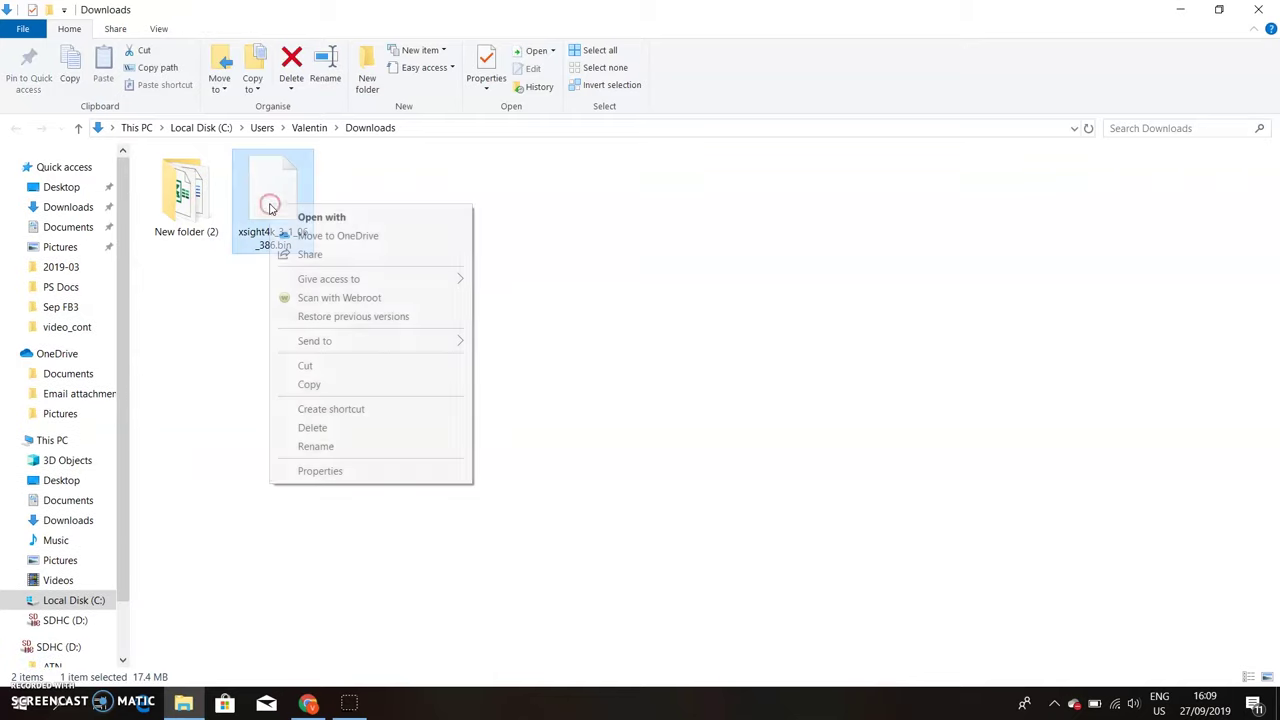
left_click(312, 384)
left_click_drag(125, 250, 119, 299)
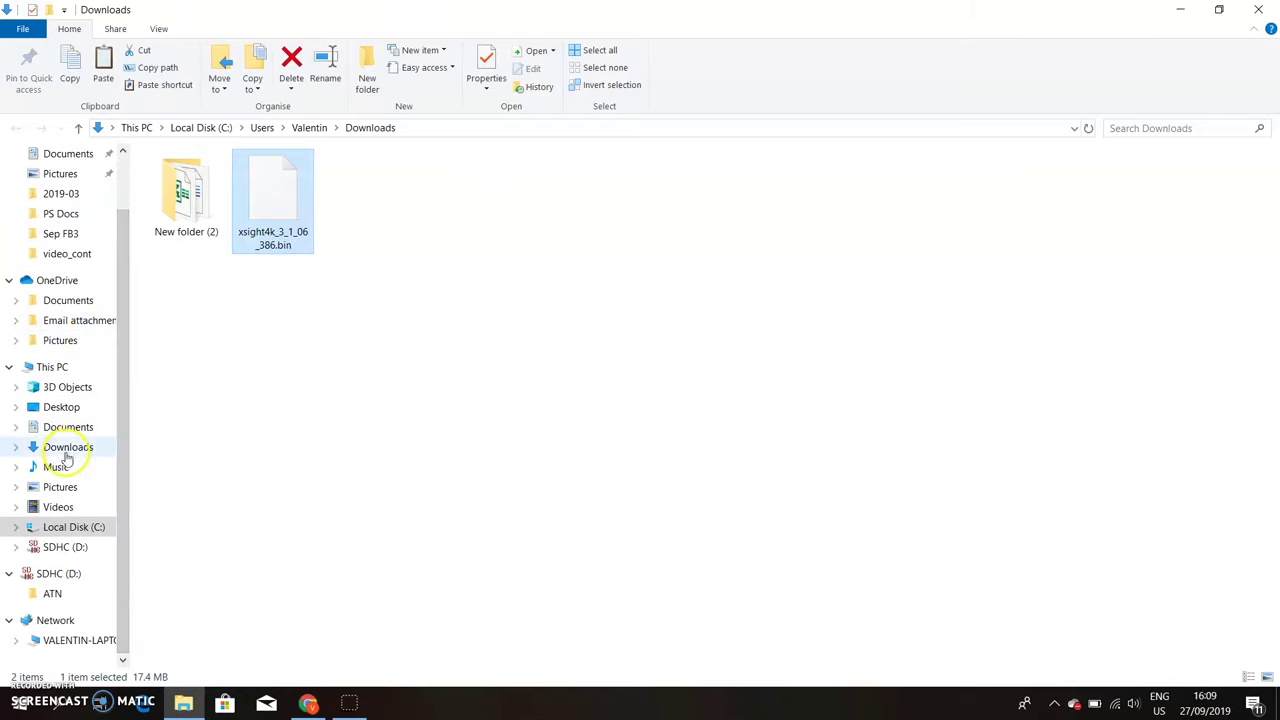
left_click(61, 552)
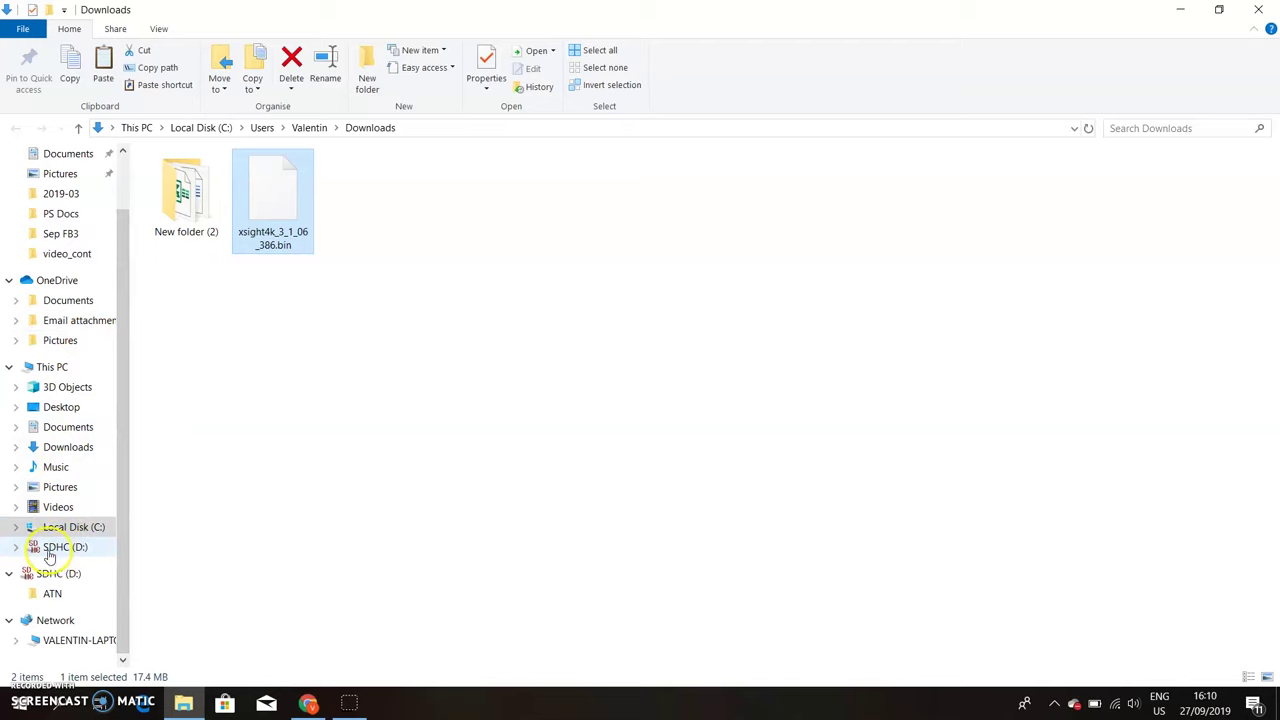
left_click(55, 548)
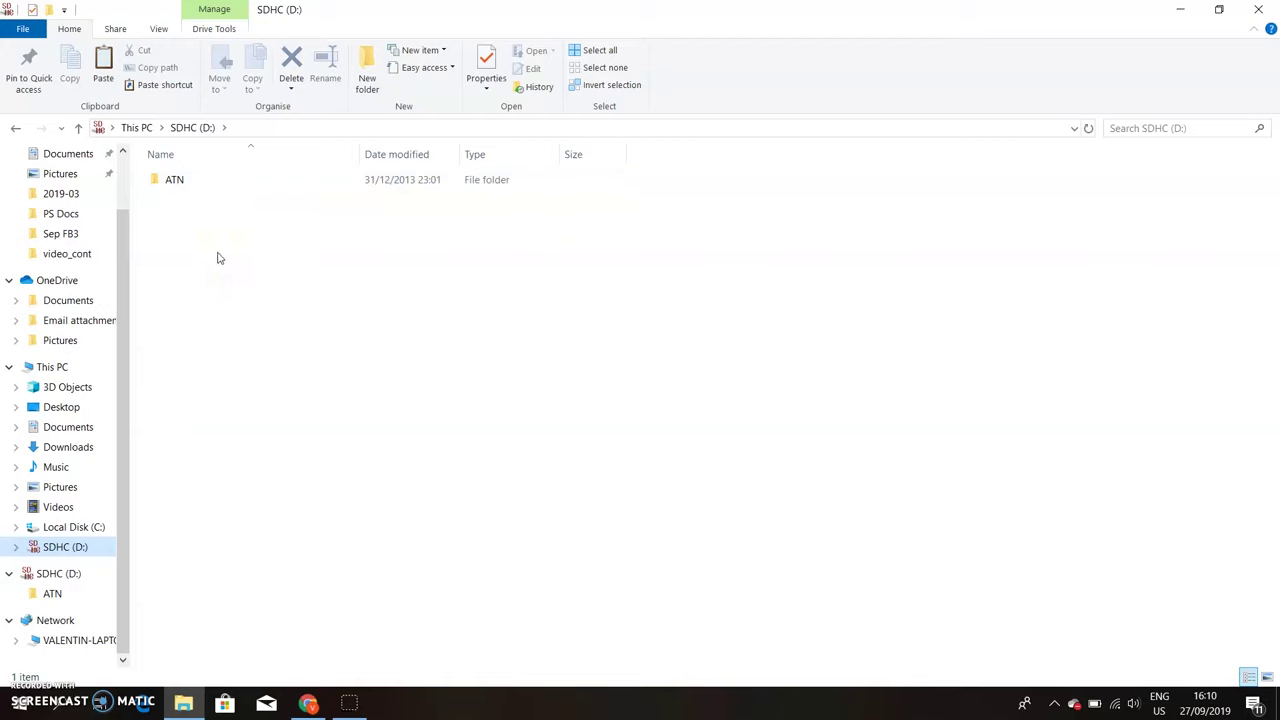
right_click(218, 258)
left_click(265, 397)
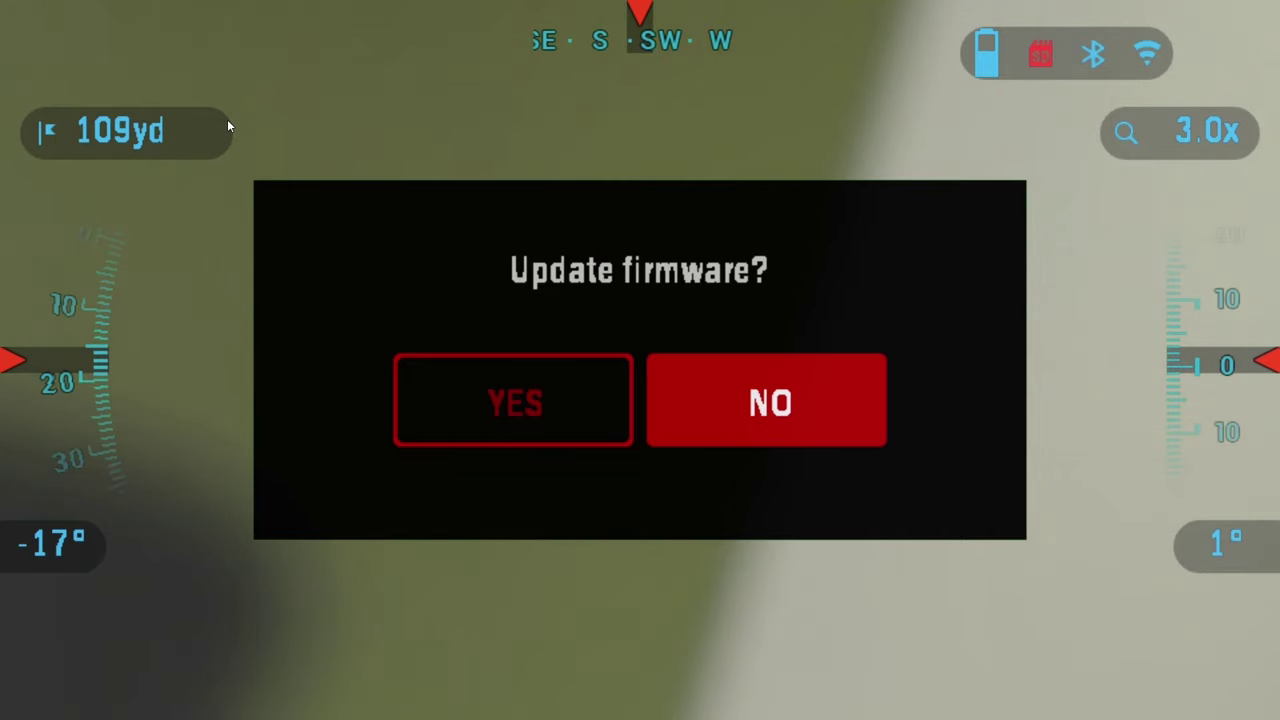
Step: Choose YES in the Update firmware? prompt
key("Left")
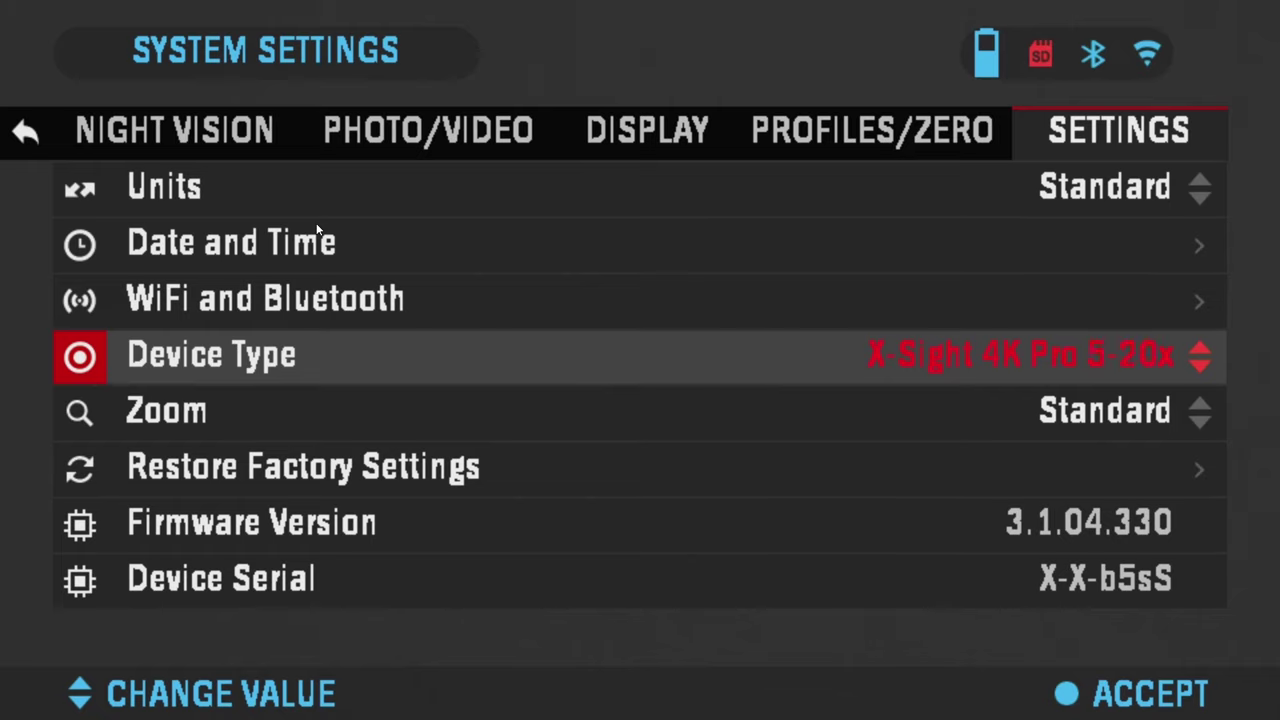
Step: Accept X-Sight 4K Pro 3-14x as Device Type, then exit System Settings to live view
key("Return")
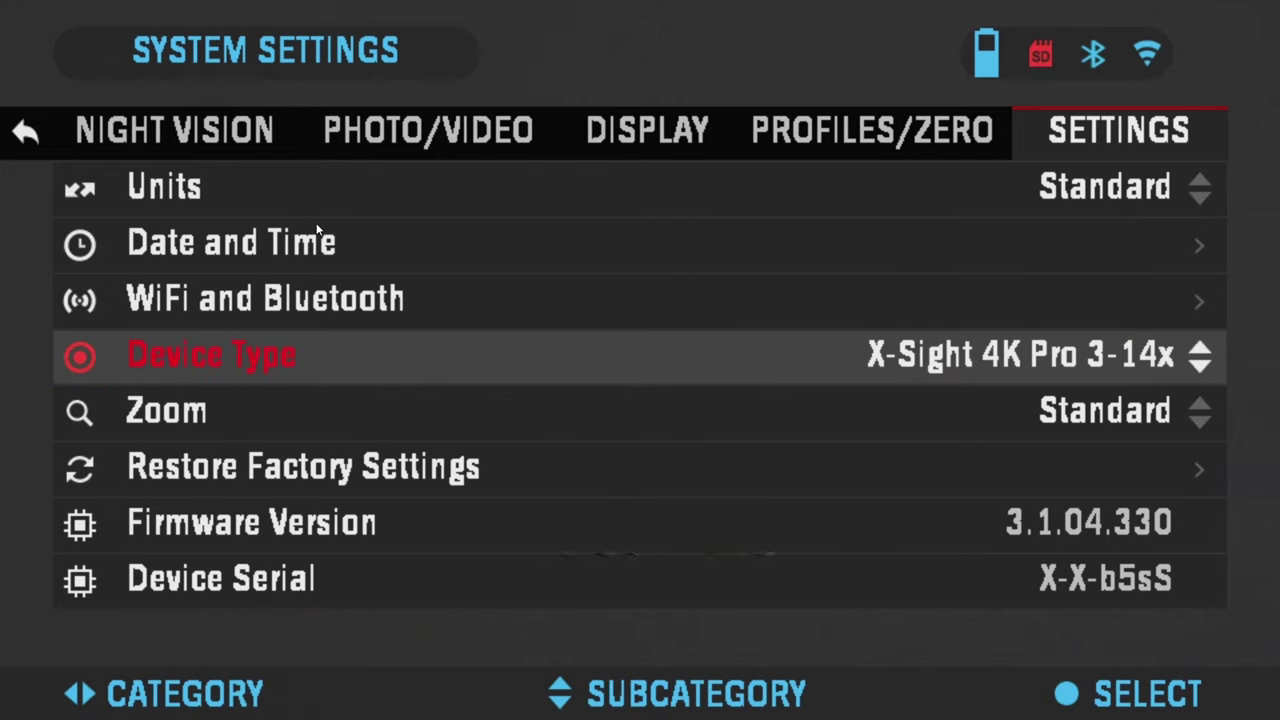
key("Left")
key("Left")
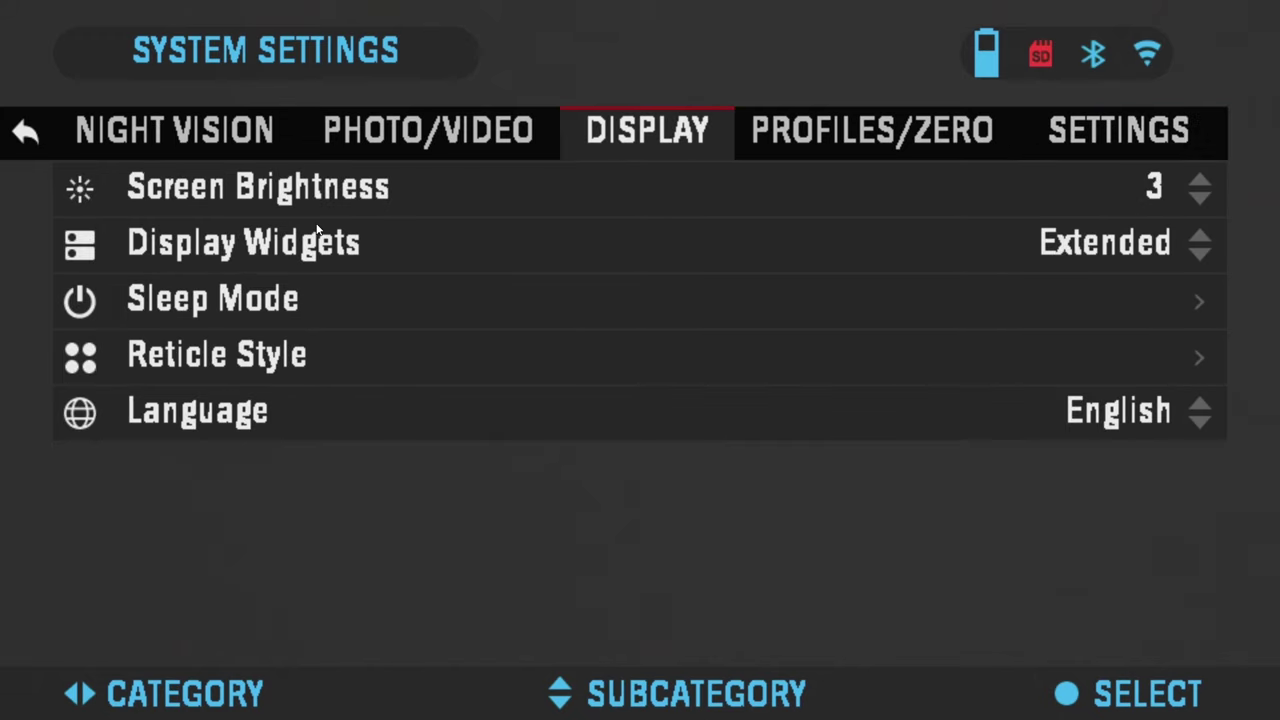
key("Left")
key("Left")
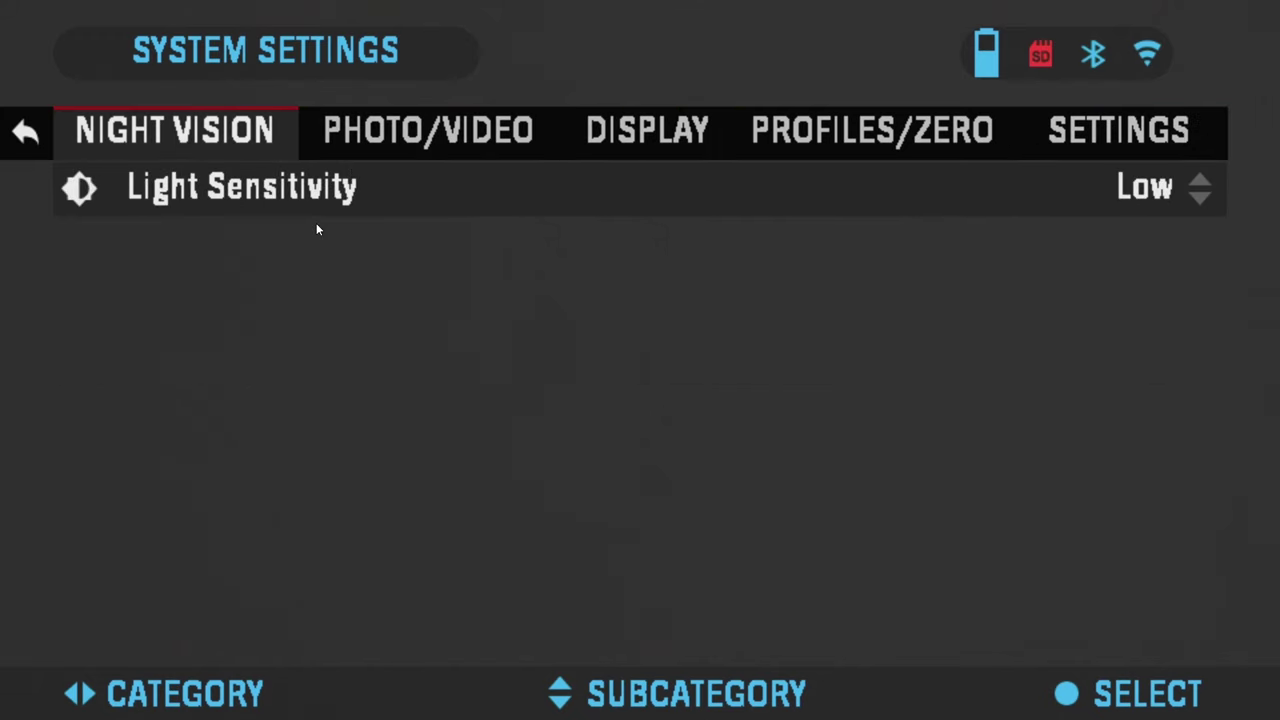
key("Left")
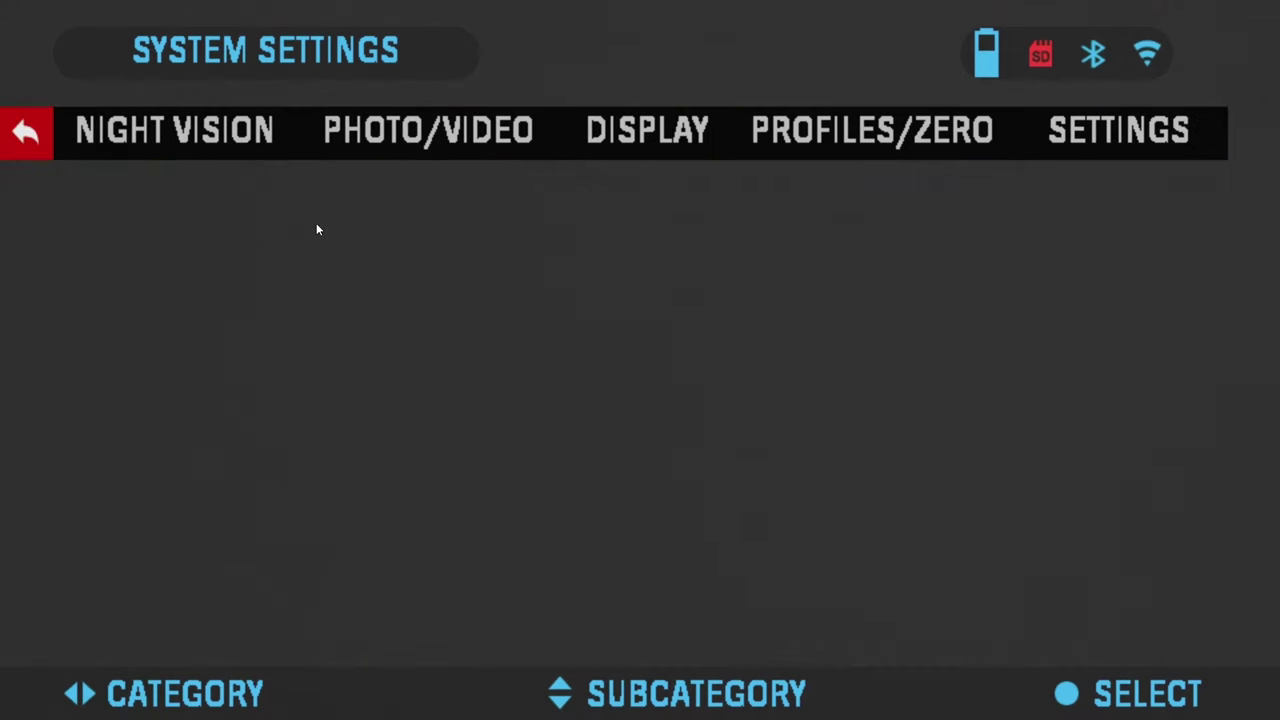
key("Return")
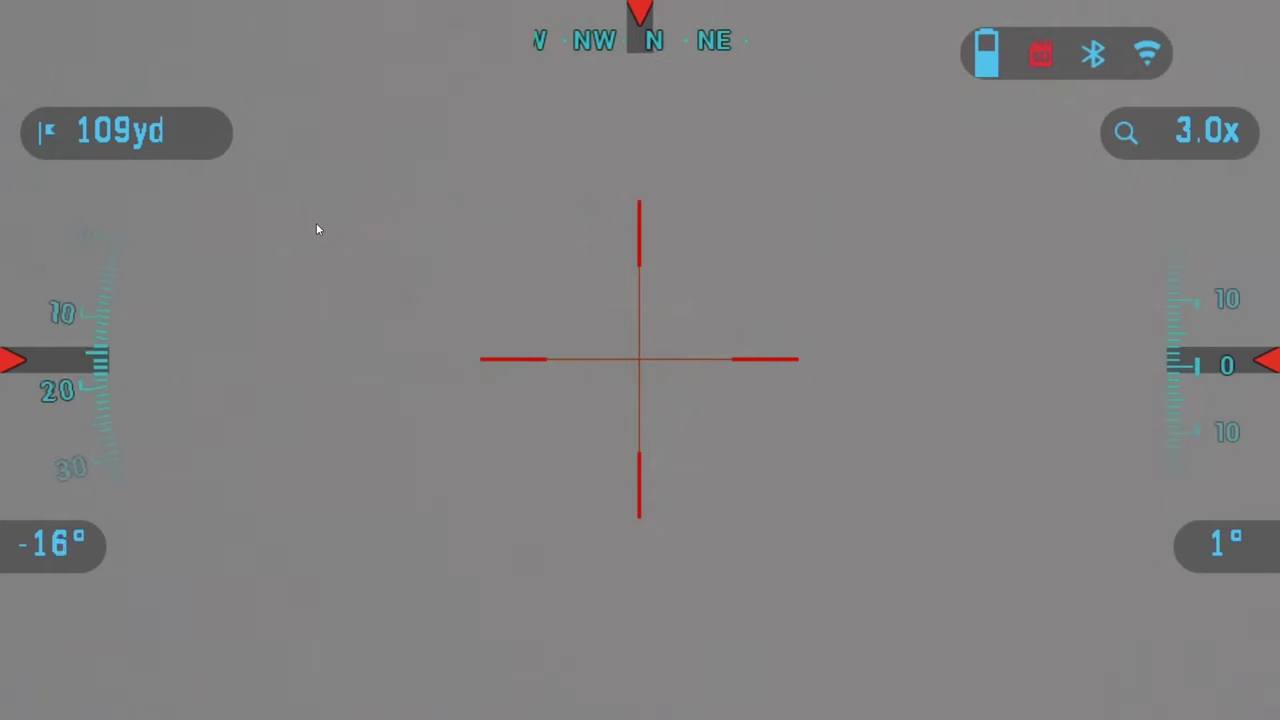